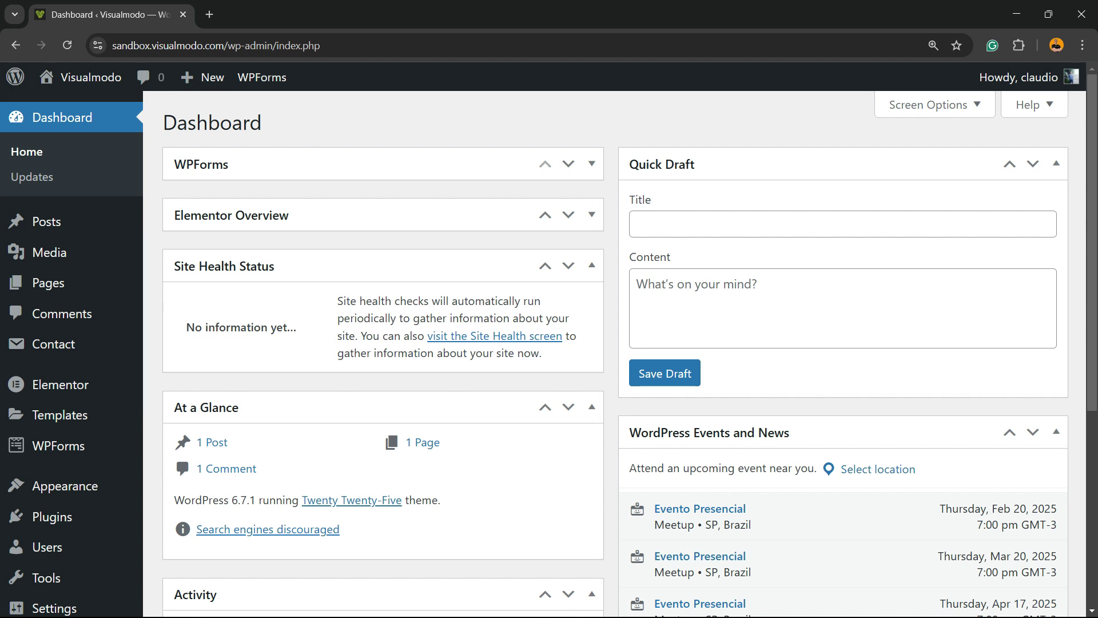
Step: Open the page for adding new plugins and search for "Notibar"
mouse_move(203, 78)
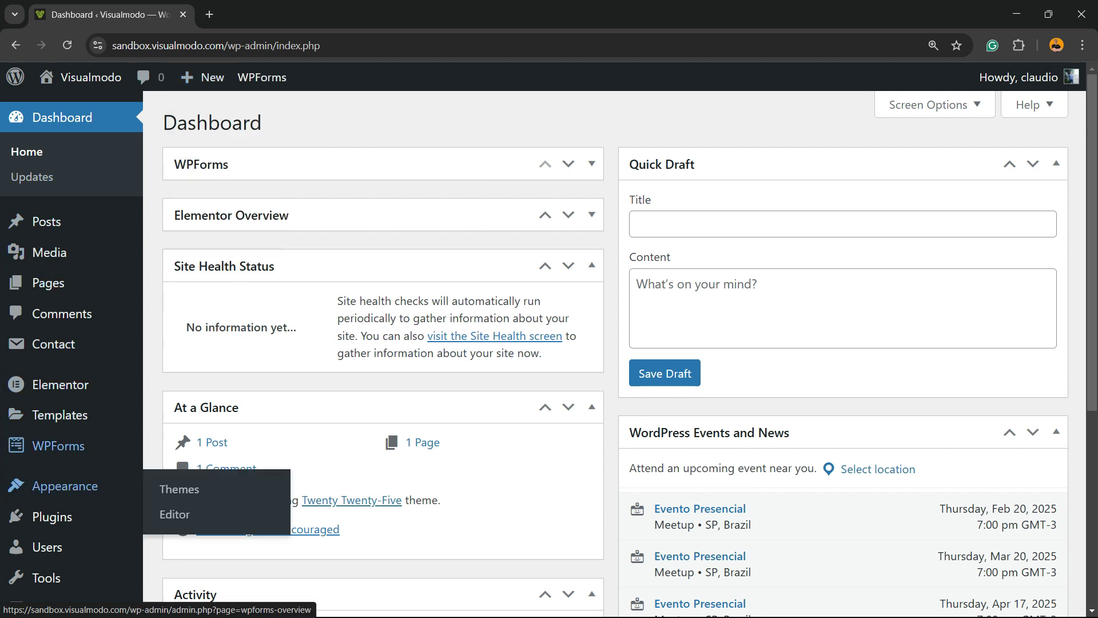
scroll(57, 446, down, 2)
mouse_move(52, 469)
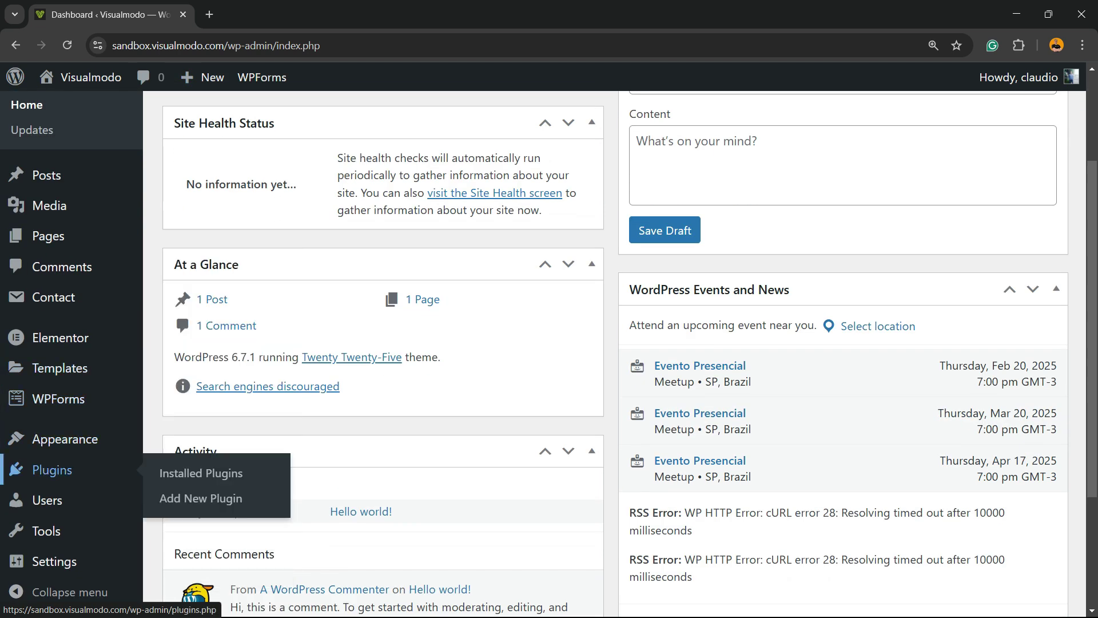
click(206, 502)
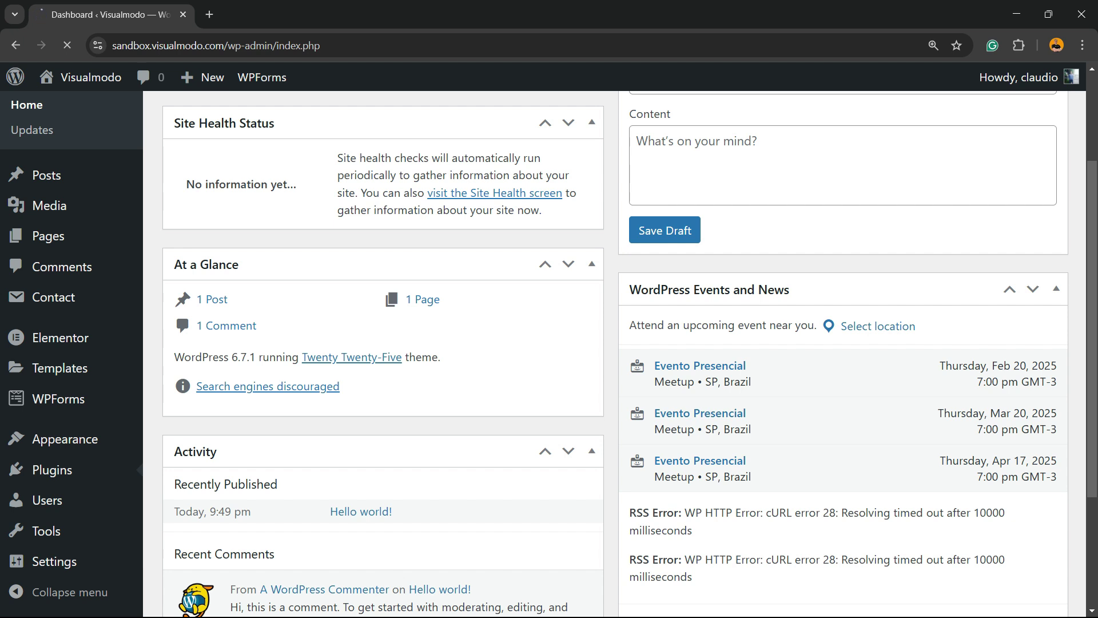
scroll(549, 354, up, 3)
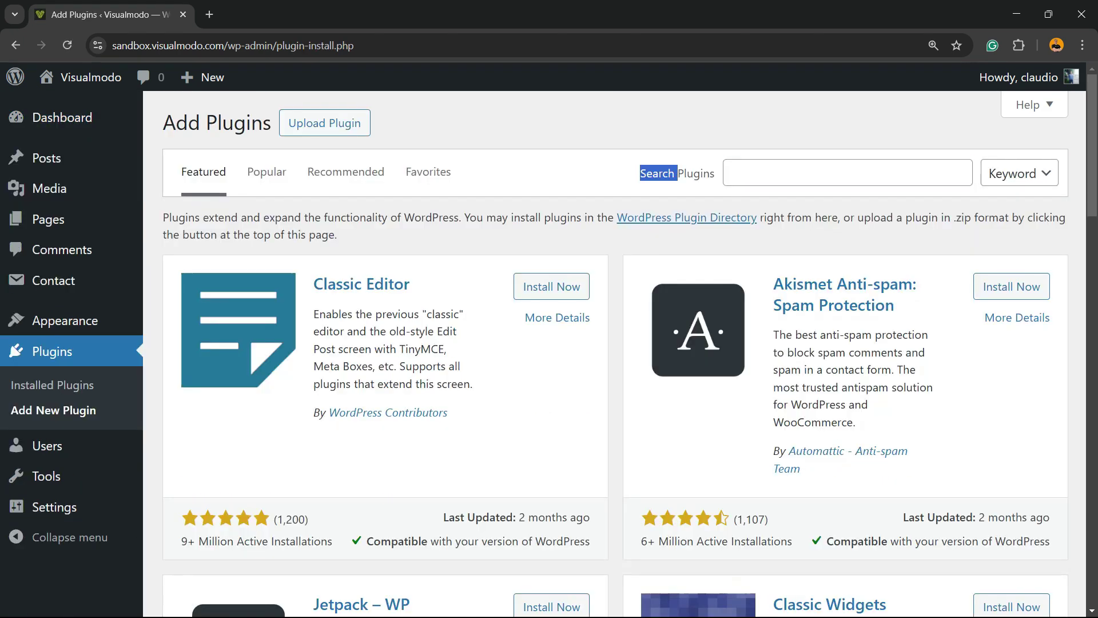
click(848, 173)
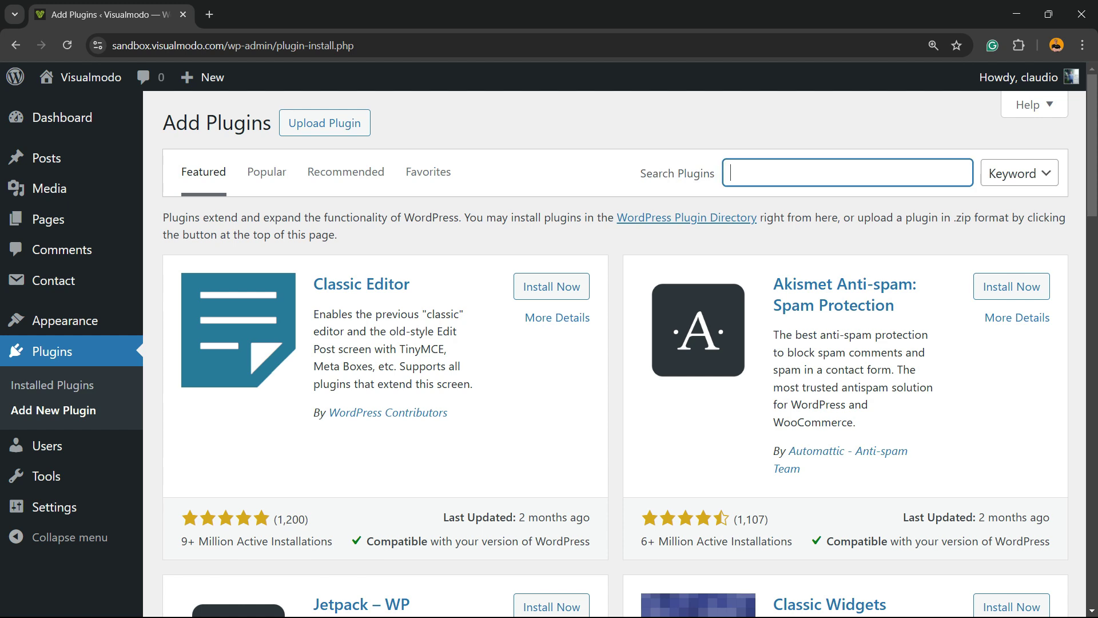
text(Notibar)
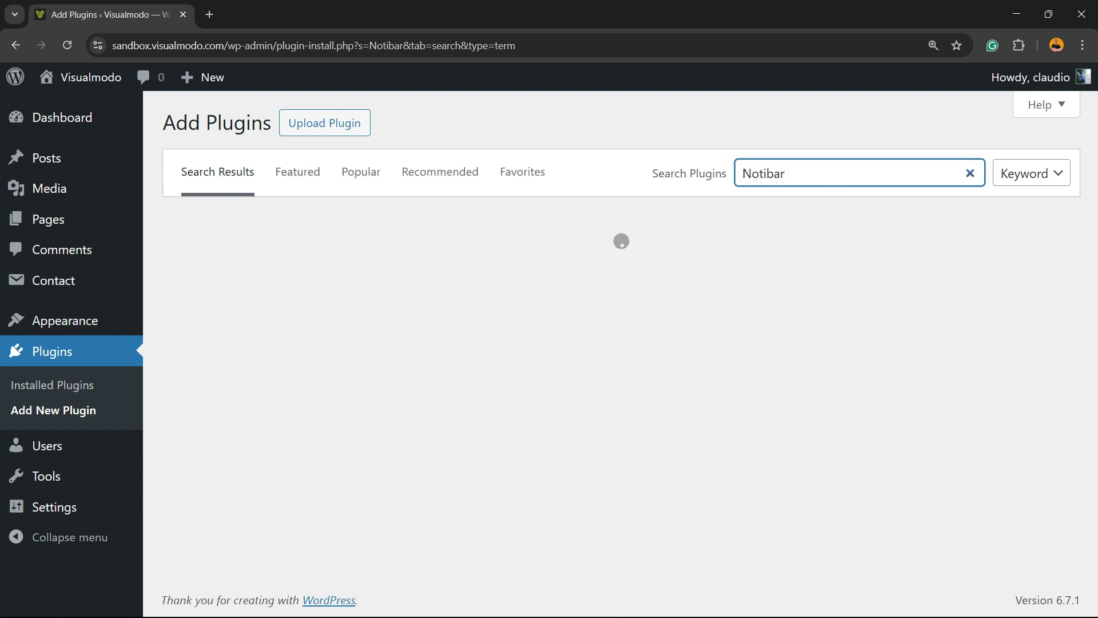
key(ctrl+a)
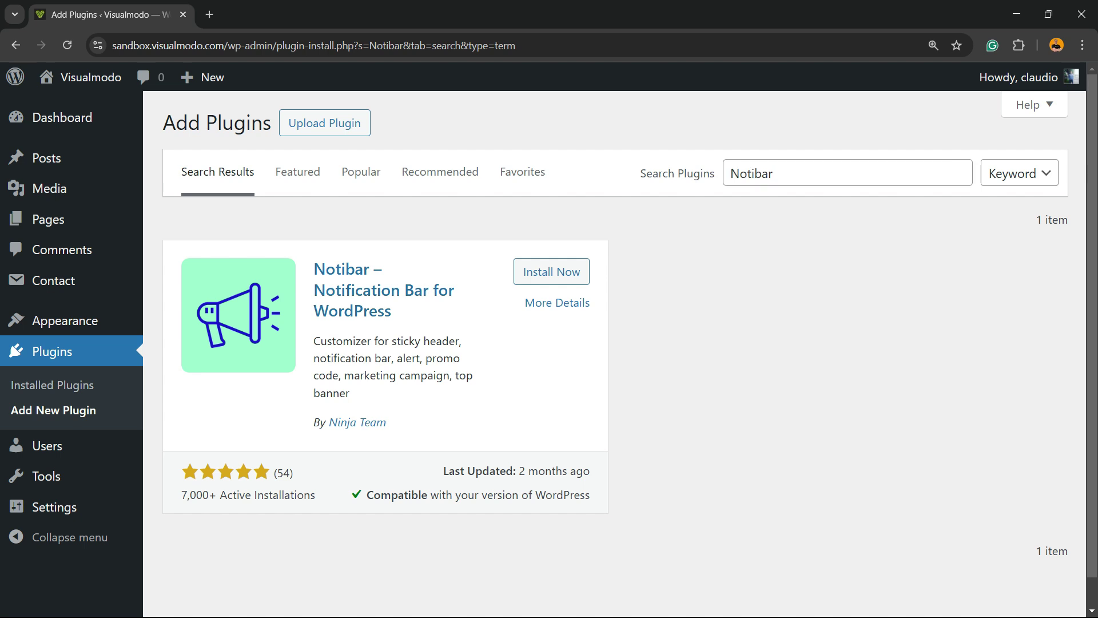
Step: Install and activate the "Notibar – Notification Bar for WordPress" plugin
drag(314, 262, 391, 314)
click(551, 271)
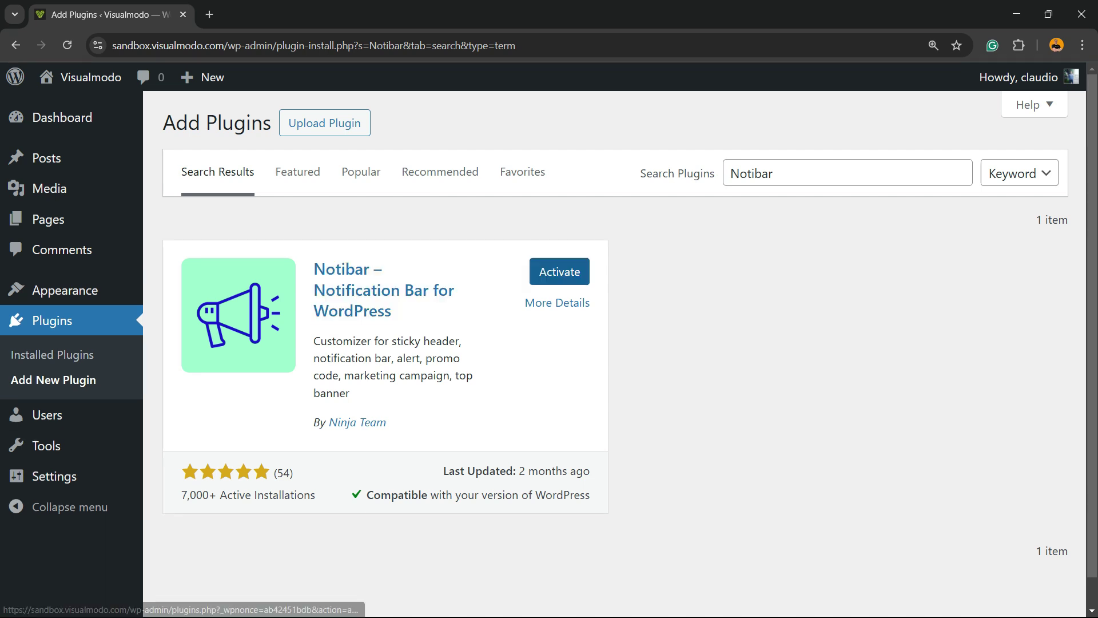
click(560, 272)
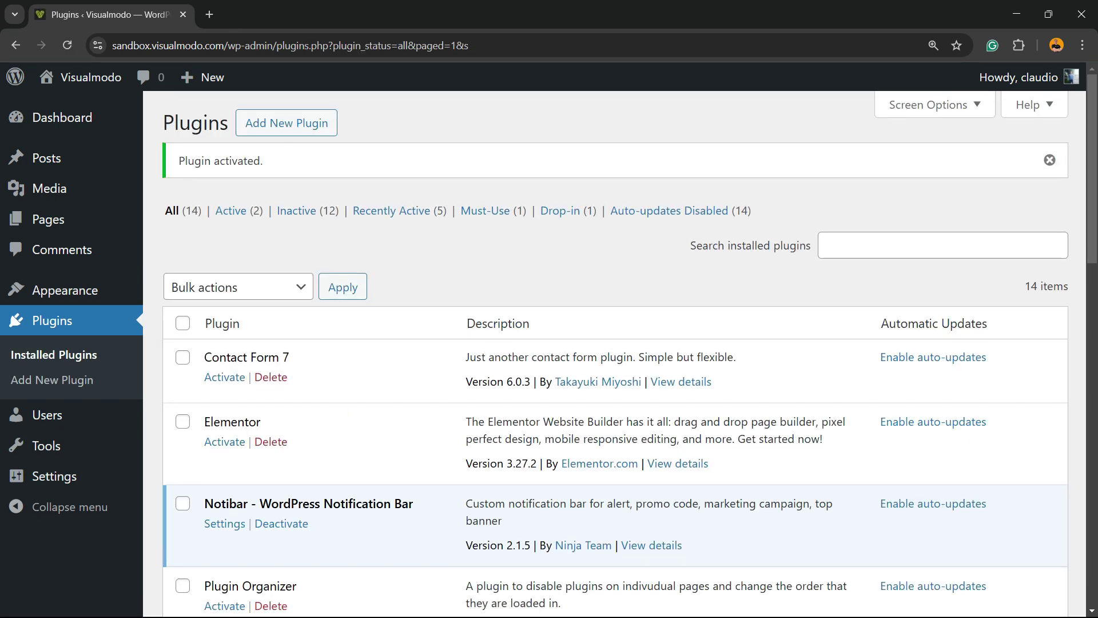
Step: Open the Notibar settings in the customizer, enlarge the page display and go to General Options
scroll(614, 343, down, 3)
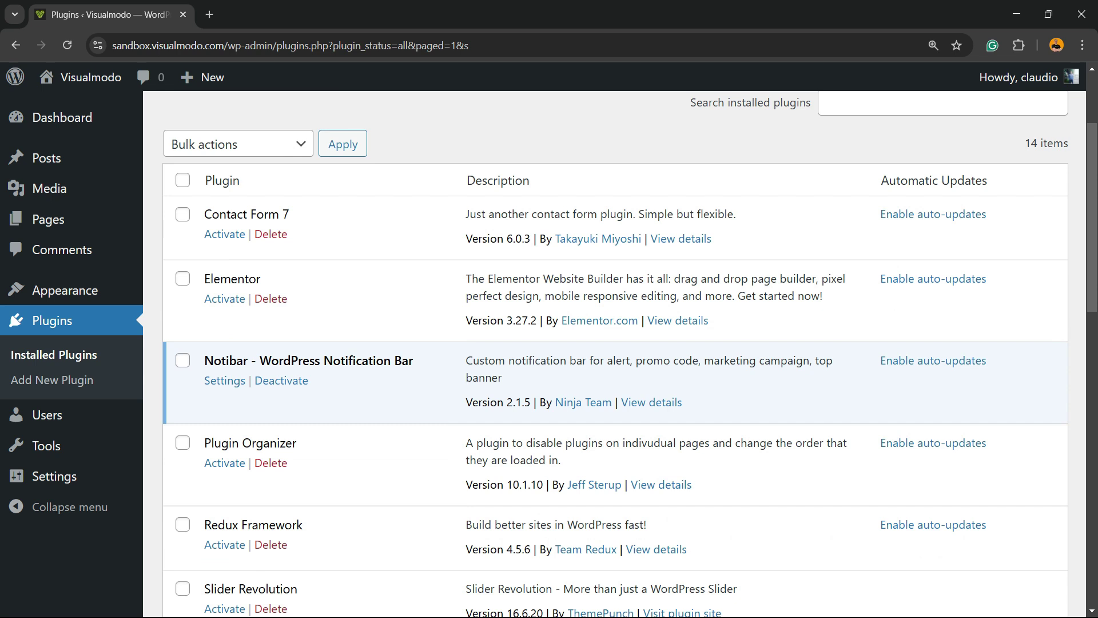
scroll(615, 344, up, 3)
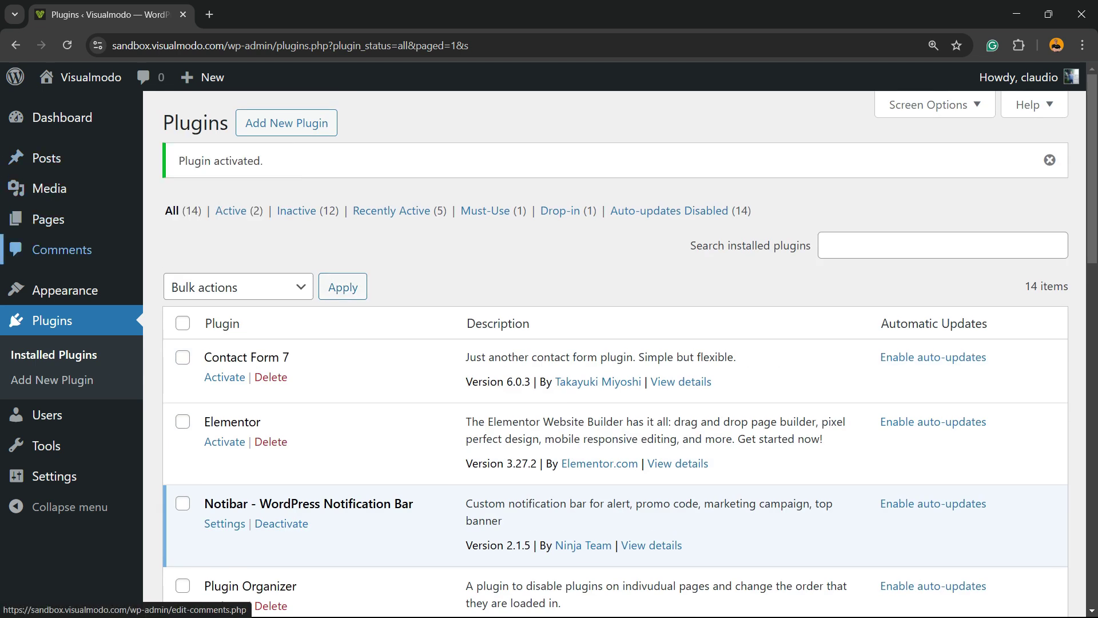
mouse_move(54, 476)
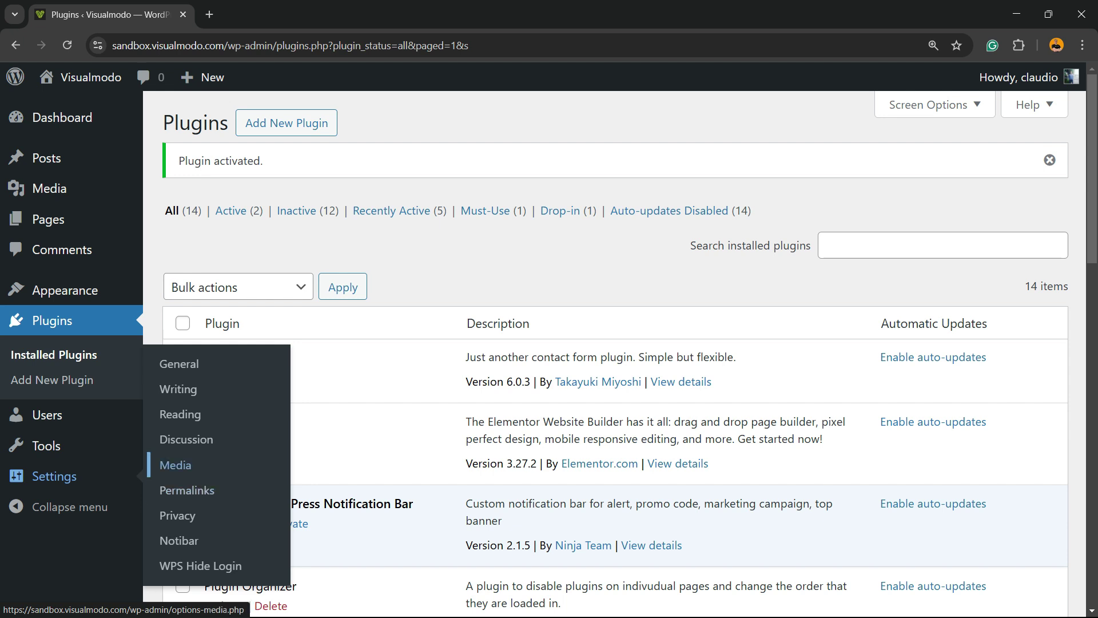
click(179, 540)
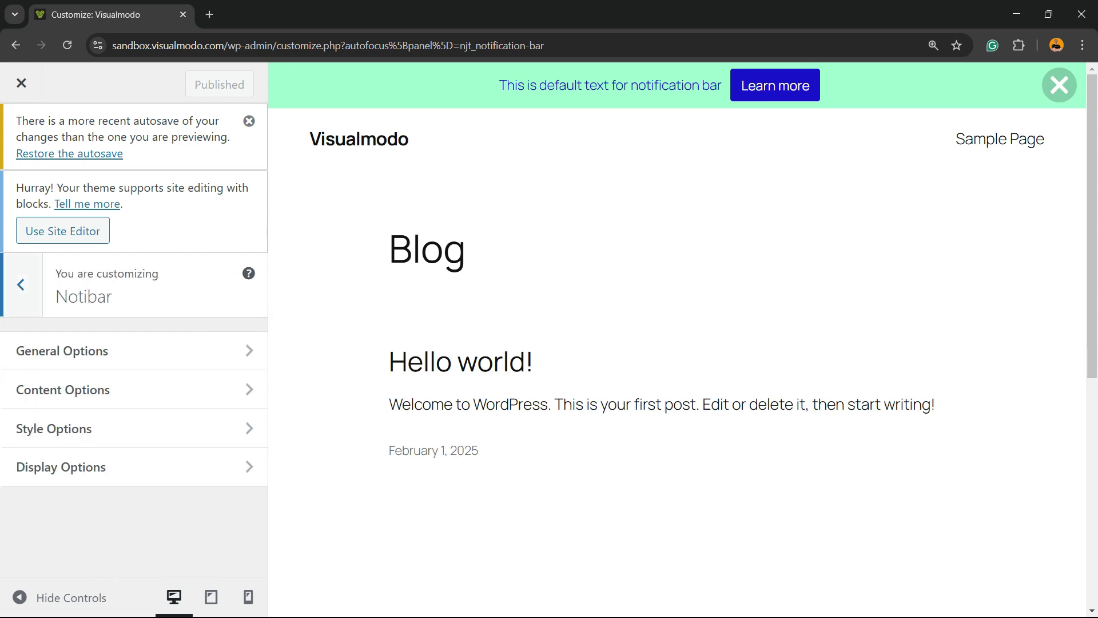
mouse_move(500, 86)
mouse_down()
mouse_move(719, 85)
mouse_move(499, 85)
mouse_up()
key(ctrl+plus)
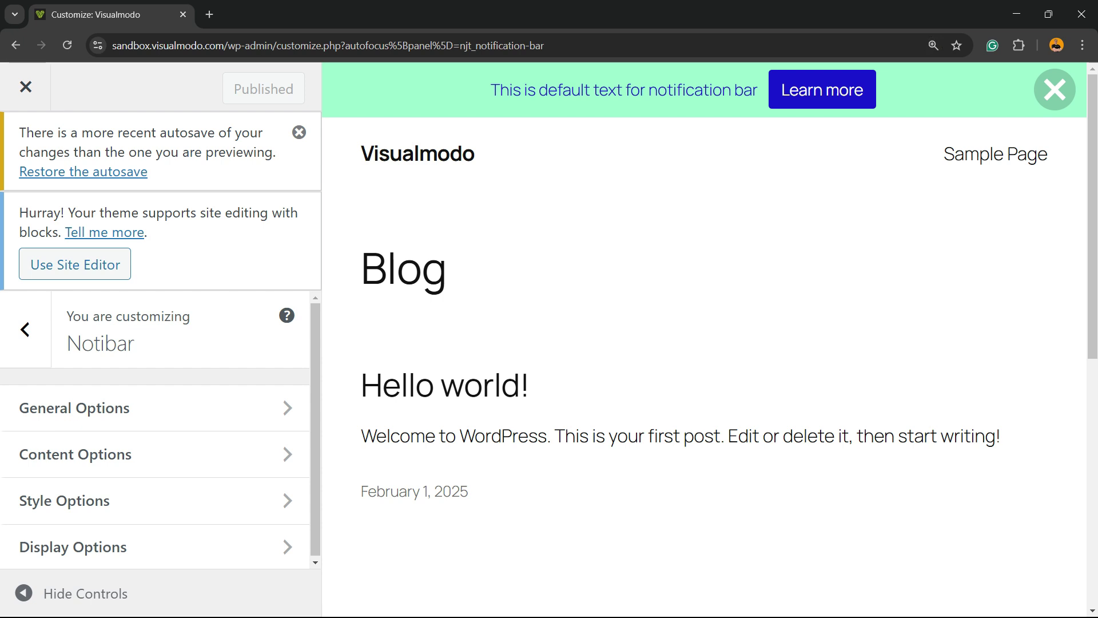
click(154, 408)
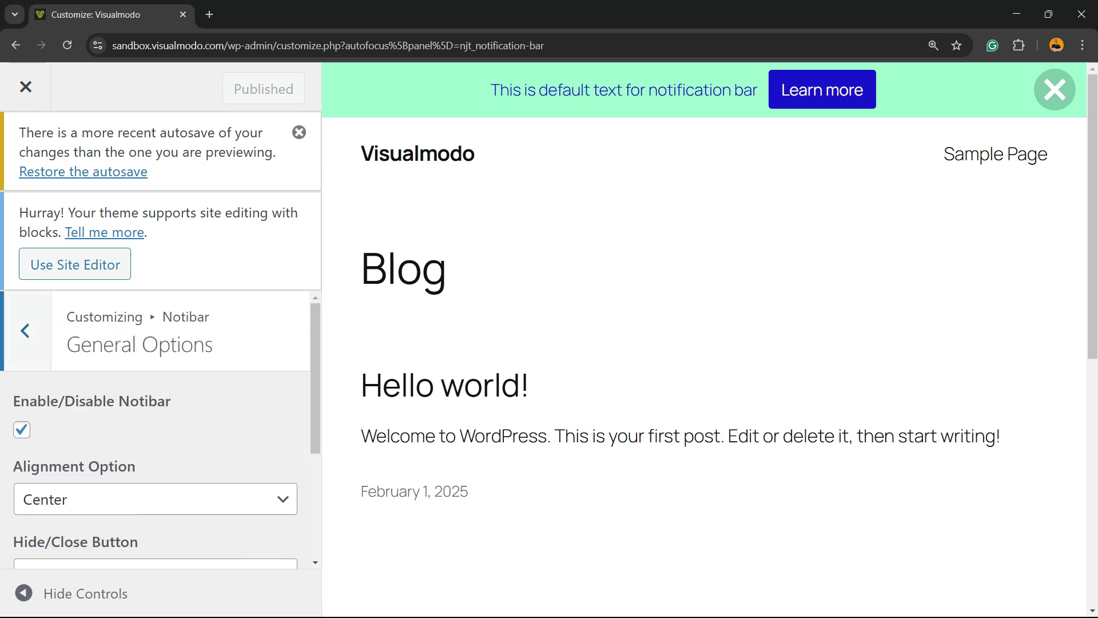
scroll(155, 469, down, 3)
scroll(155, 469, up, 3)
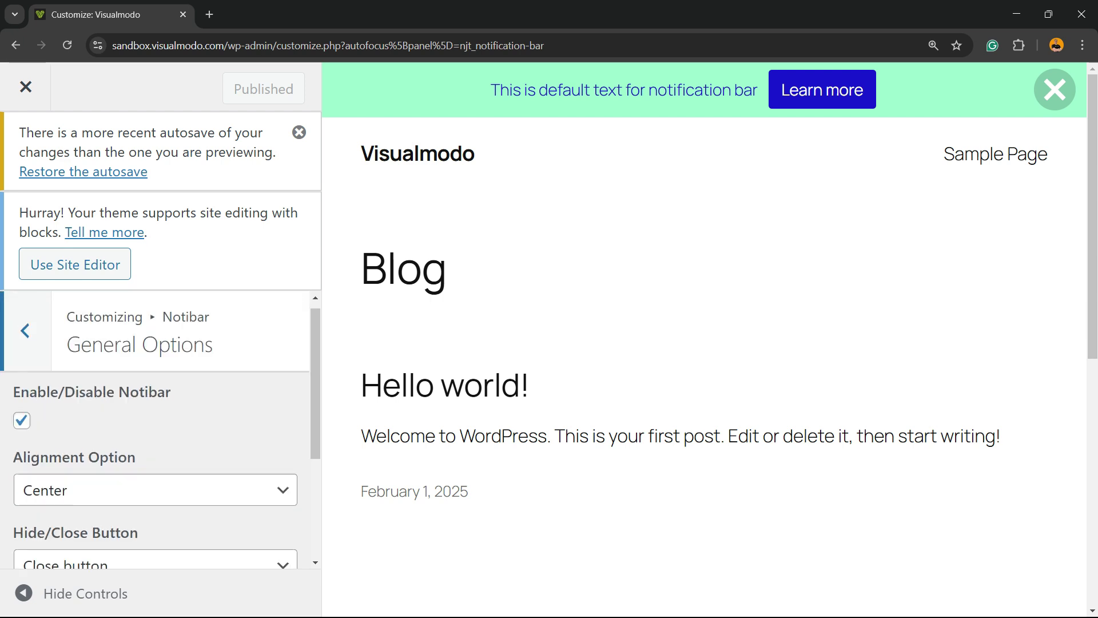
Step: Switch Notibar off and on again, and try Left as the alignment option before returning it to Center
click(22, 429)
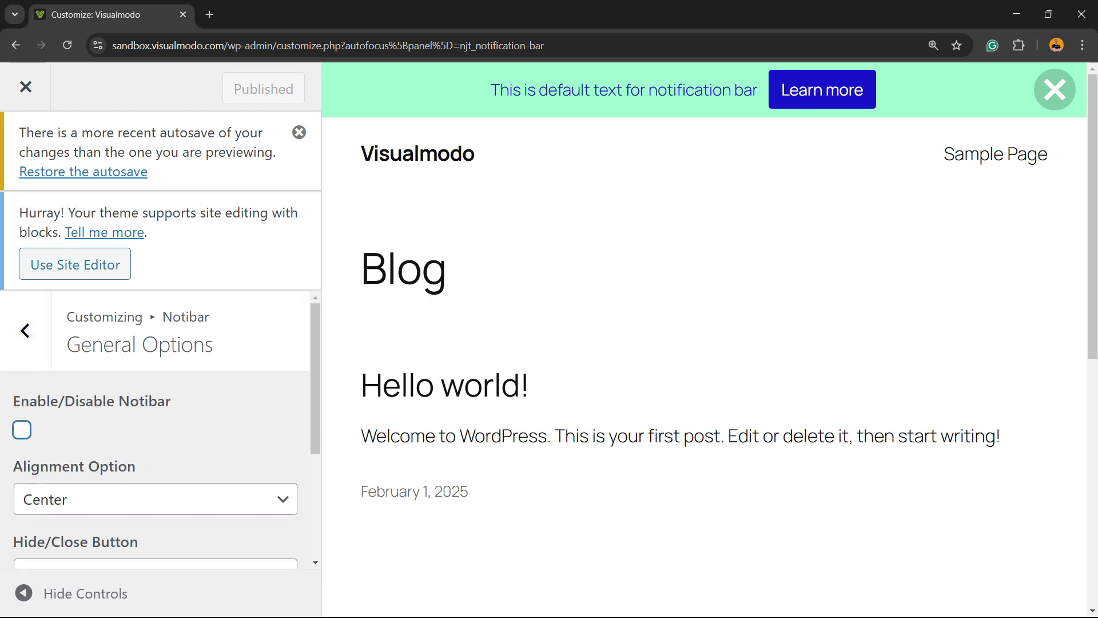
click(22, 430)
scroll(154, 429, down, 3)
click(154, 356)
click(155, 411)
scroll(155, 411, up, 3)
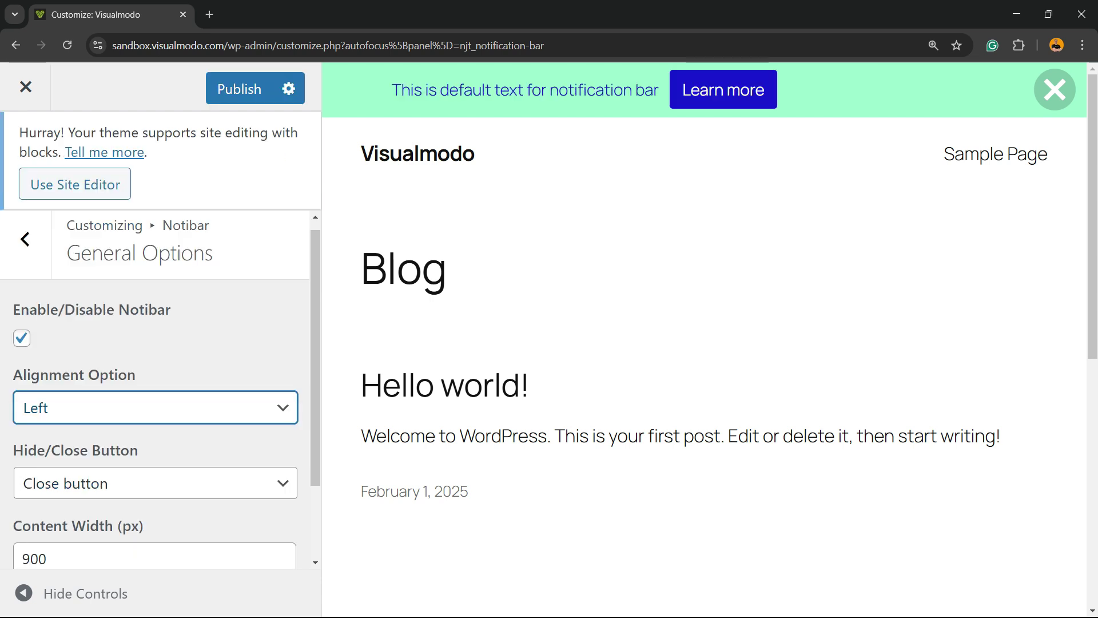
key(alt+Down)
key(Up)
key(Return)
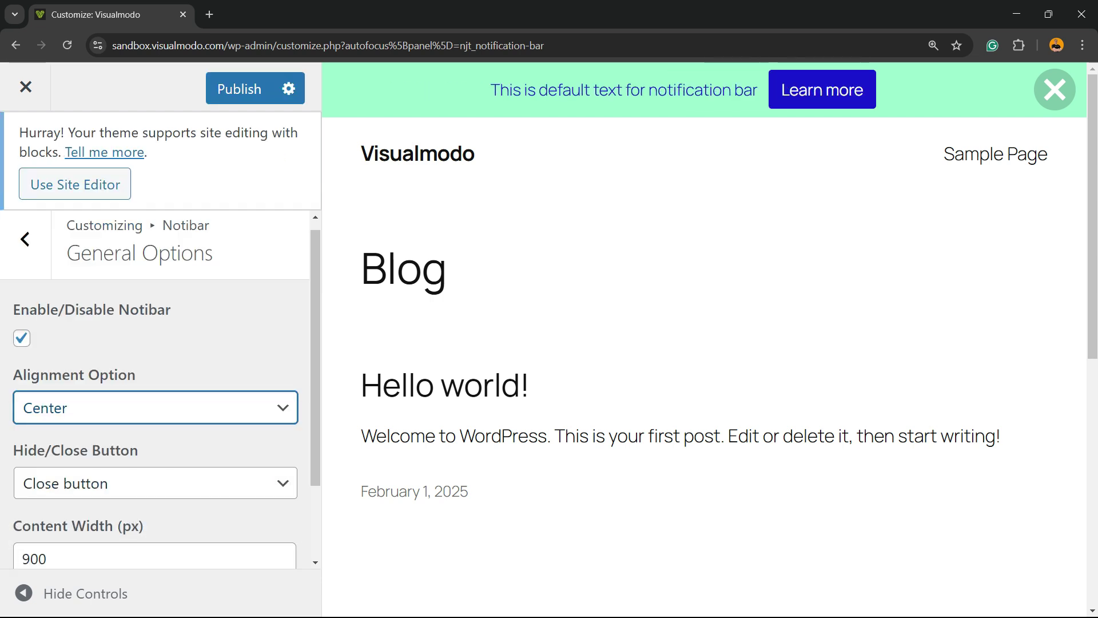
Step: Set the notification bar's Hide/Close Button option to No button
scroll(161, 389, down, 1)
key(Tab)
key(alt+Down)
key(Up)
key(Up)
key(Return)
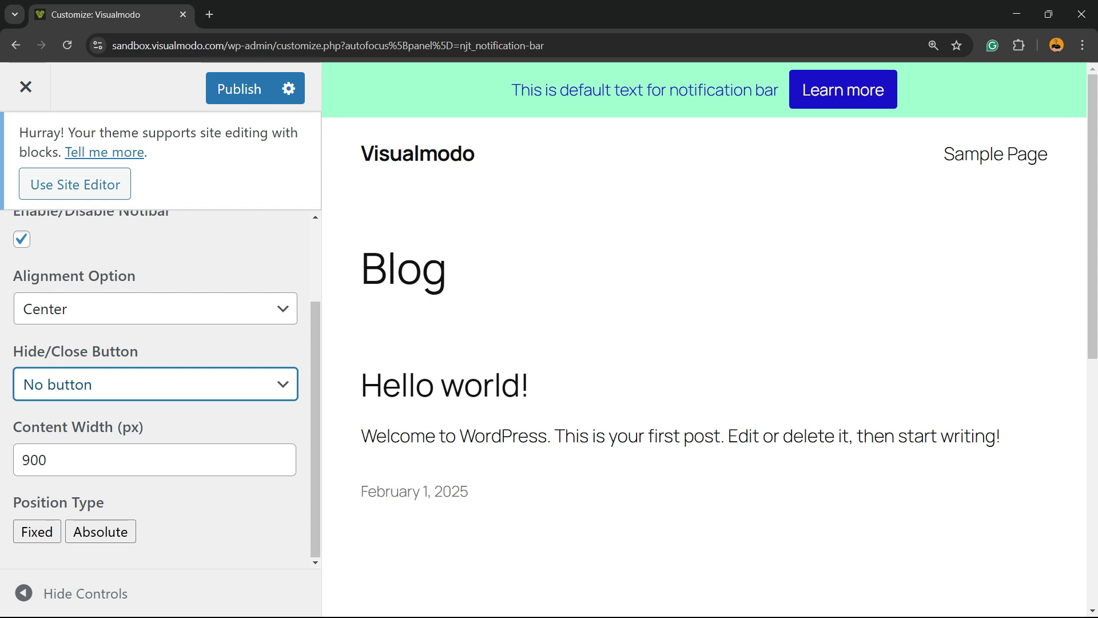
Step: Set the notification bar's Hide/Close Button option to Toggle button
key(alt+Down)
key(Down)
key(Return)
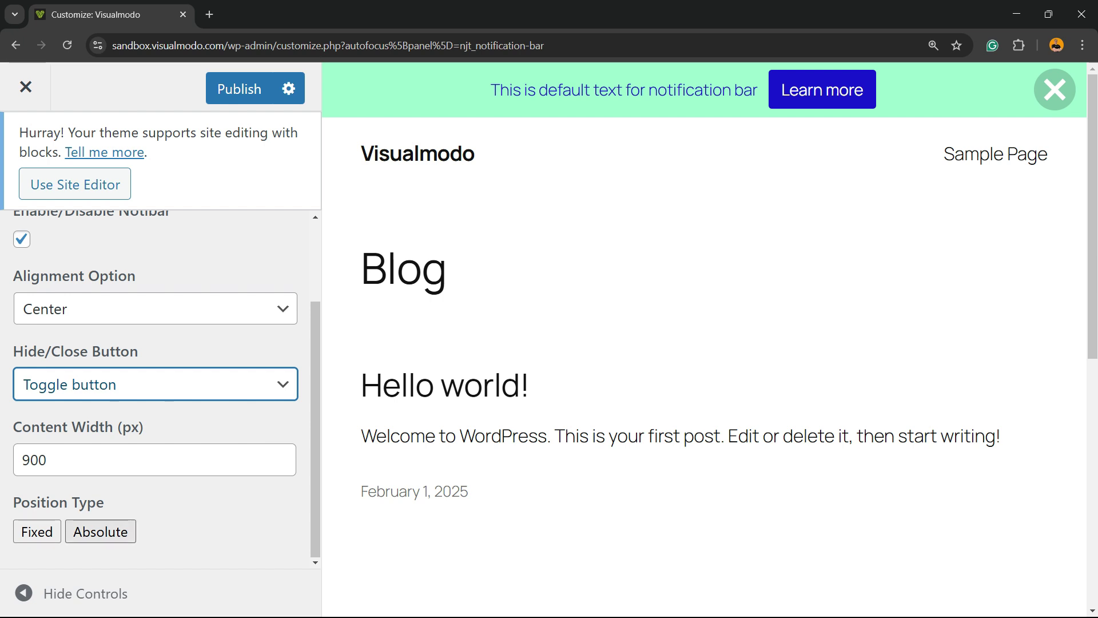
Step: Leave General Options and open Notibar's Content Options at the button text setting
scroll(154, 389, up, 3)
click(25, 249)
click(115, 374)
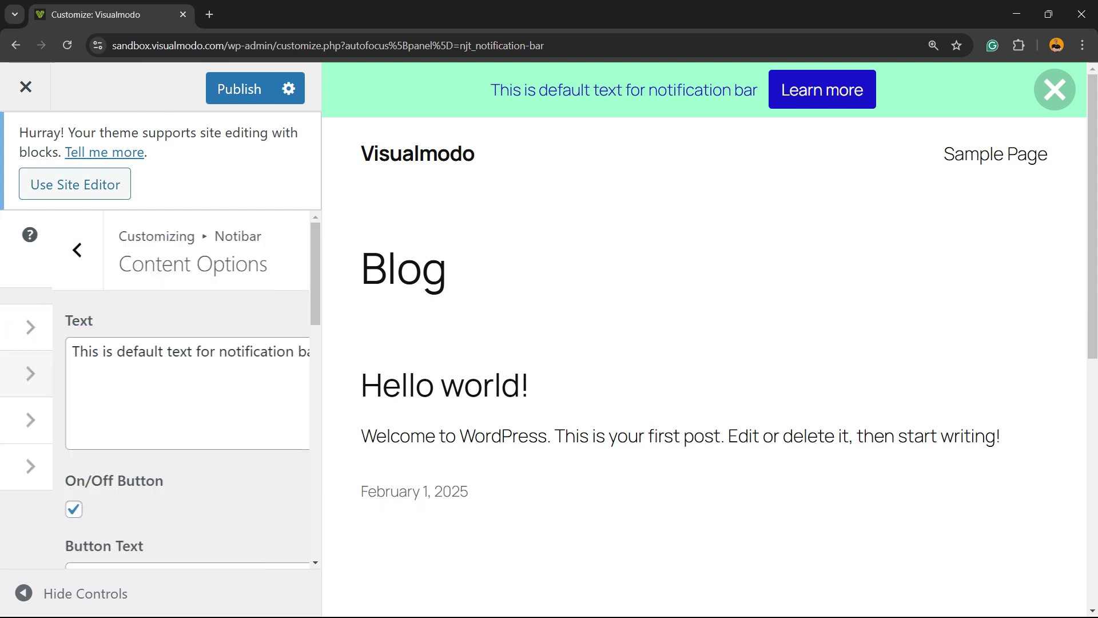
scroll(154, 389, down, 3)
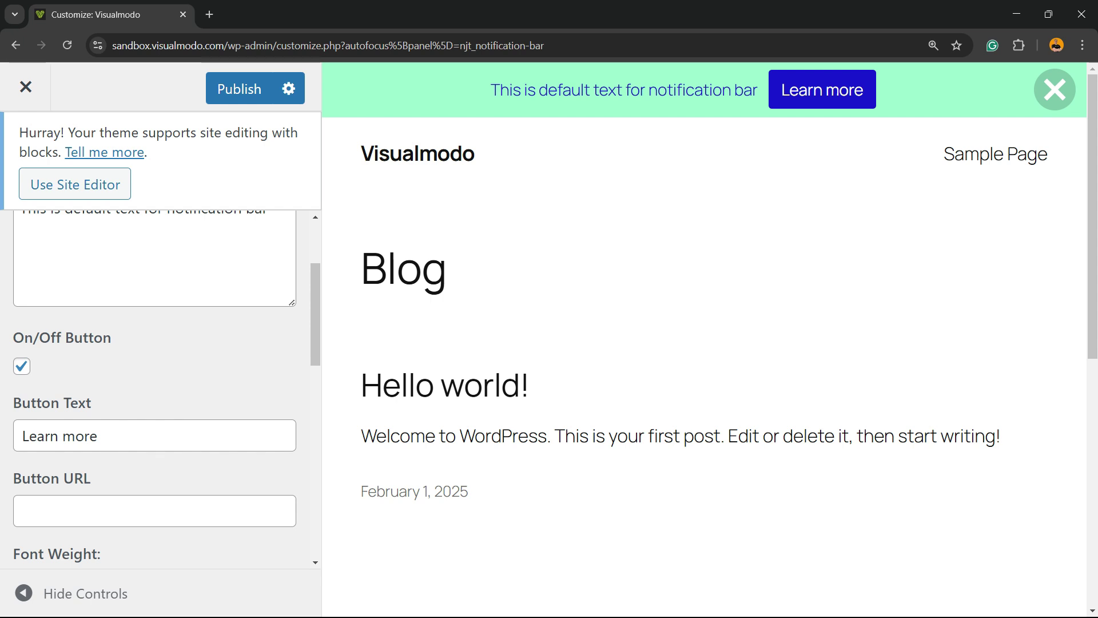
triple_click(132, 436)
Step: Copy the current page's web address and paste it as the notification bar's Button URL
scroll(131, 423, down, 2)
click(131, 368)
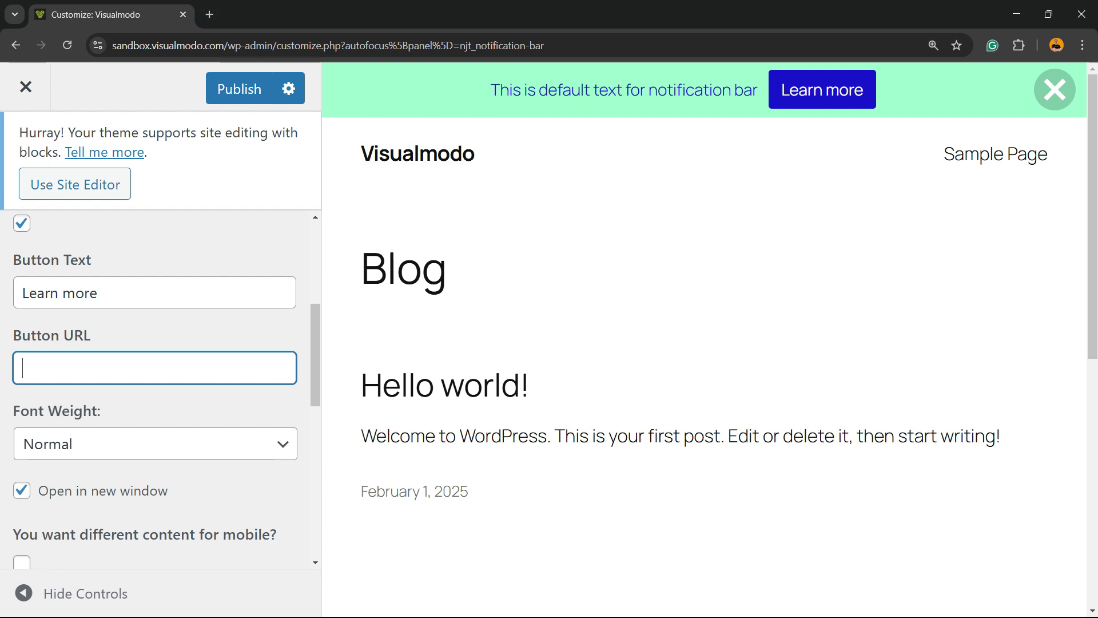
click(400, 45)
key(ctrl+c)
click(154, 368)
key(ctrl+v)
drag(217, 368, 23, 368)
click(127, 368)
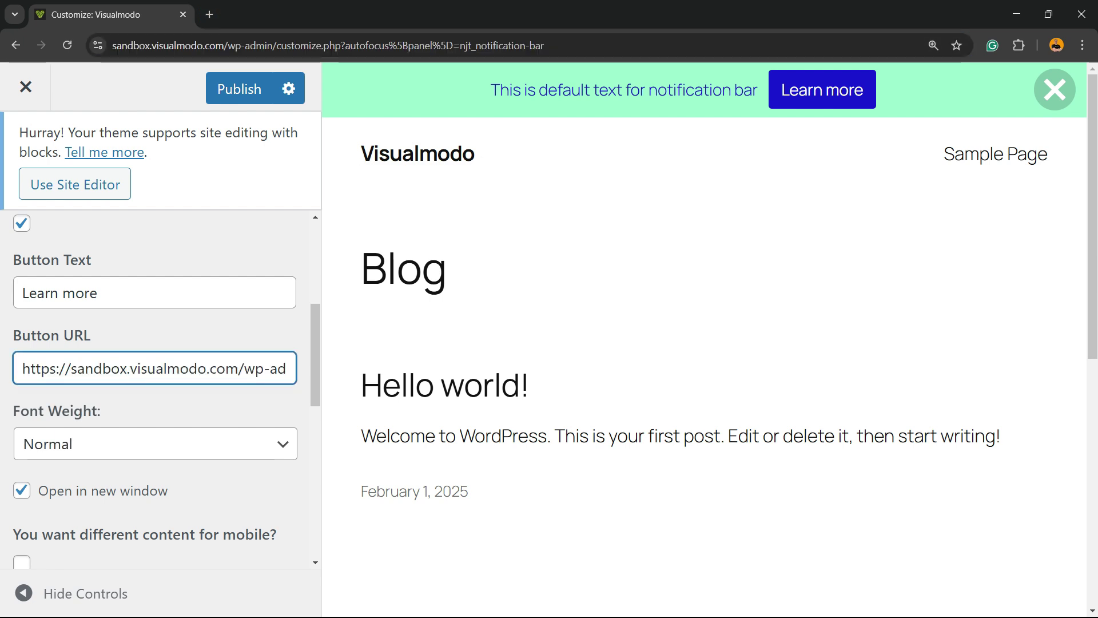
key(ctrl+shift+Left)
key(ctrl+shift+Left)
key(ctrl+a)
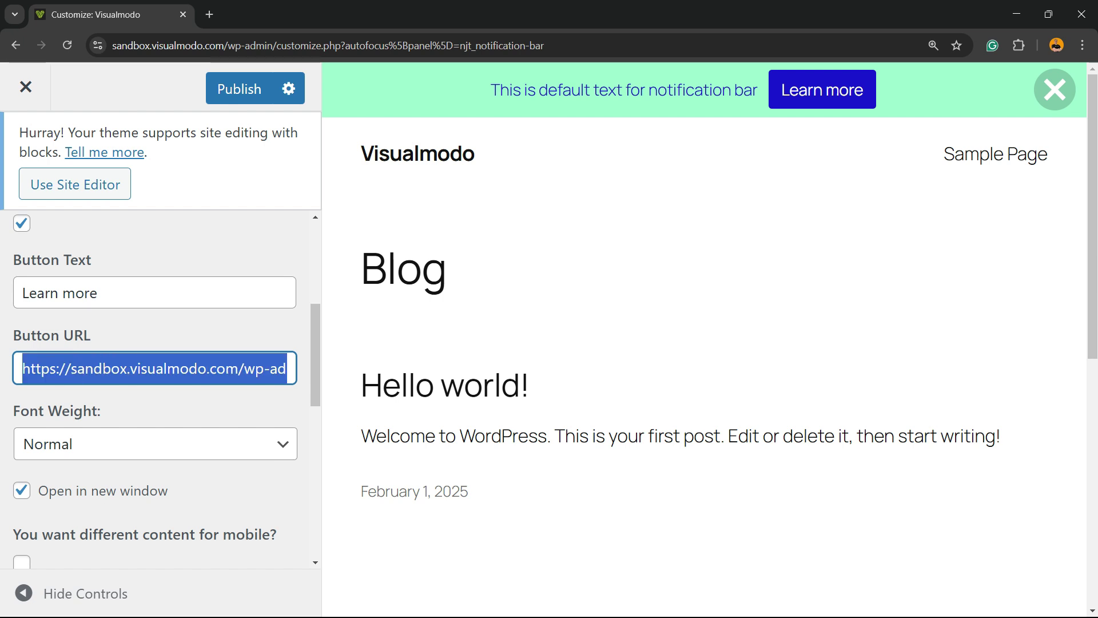
click(146, 368)
click(237, 367)
key(shift+End)
key(Delete)
Step: Try the Medium, Semi Bold and Bold font weights on the notification bar's button, and return it to Normal
scroll(161, 389, down, 2)
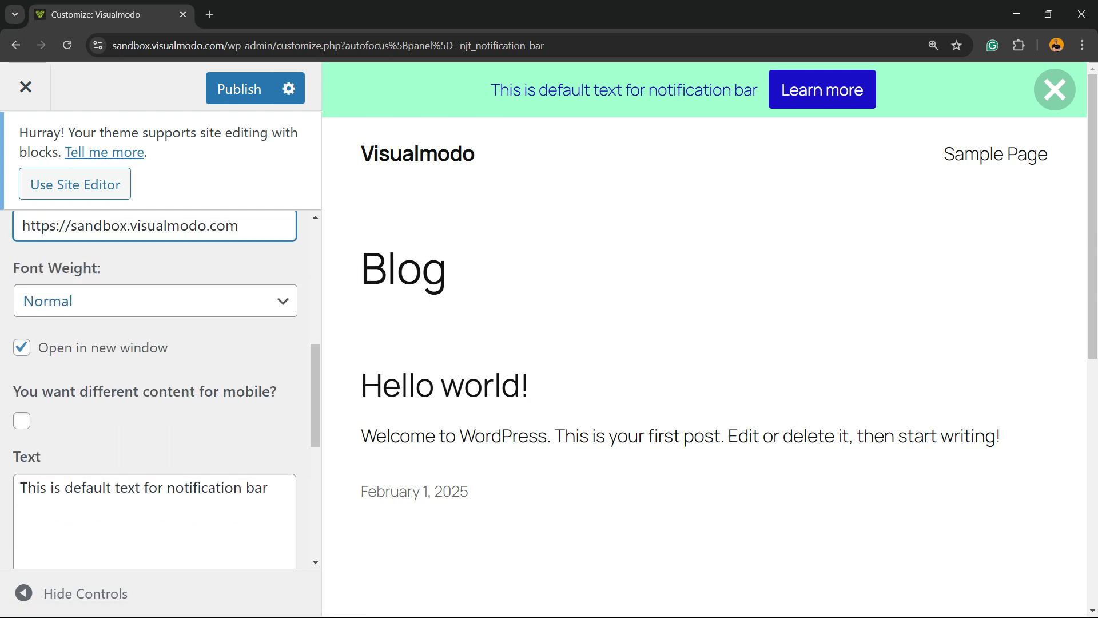
click(155, 301)
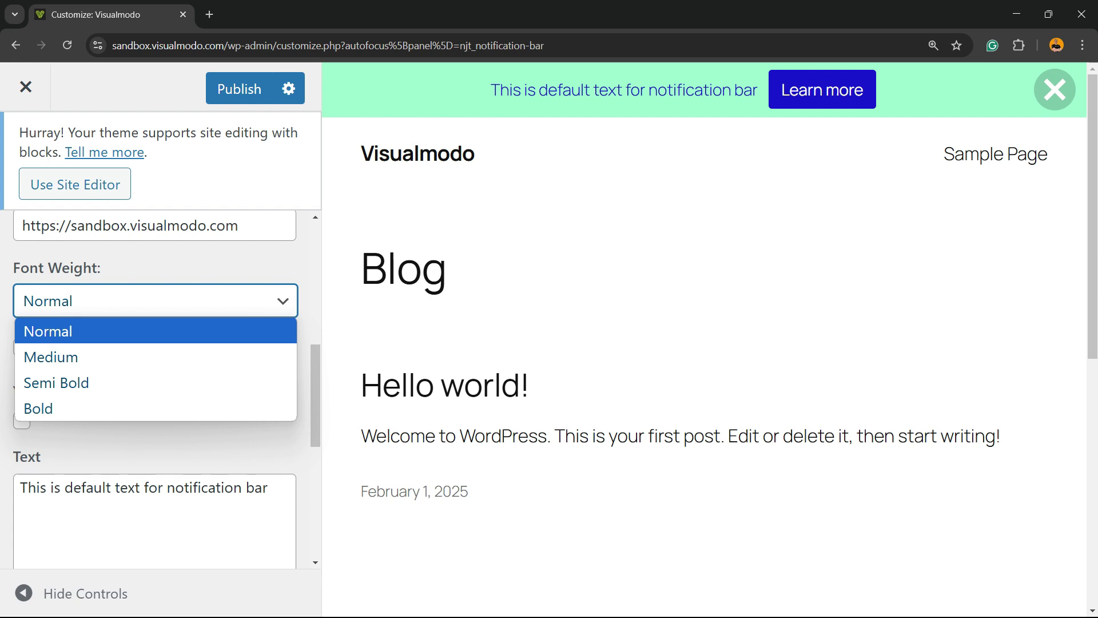
click(155, 357)
click(155, 301)
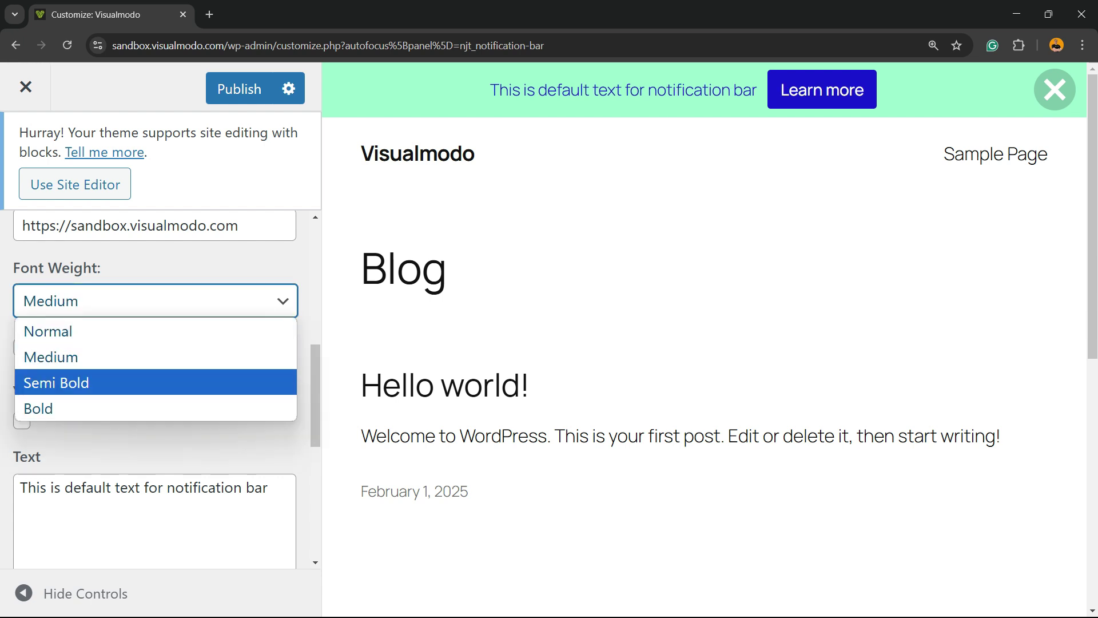
click(155, 383)
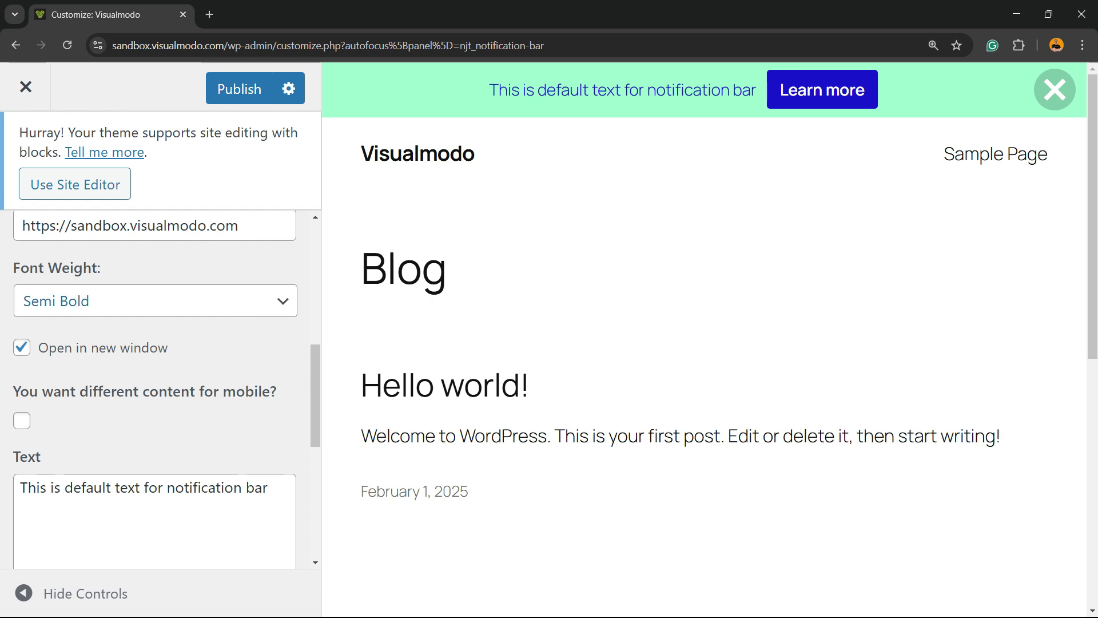
click(155, 300)
click(155, 408)
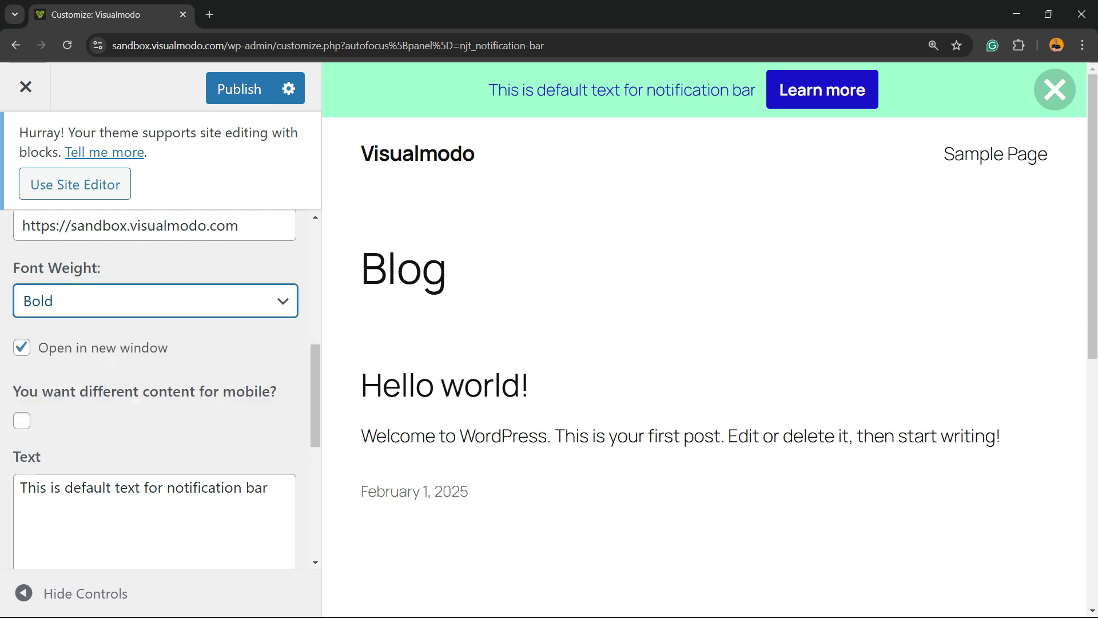
click(155, 301)
click(155, 329)
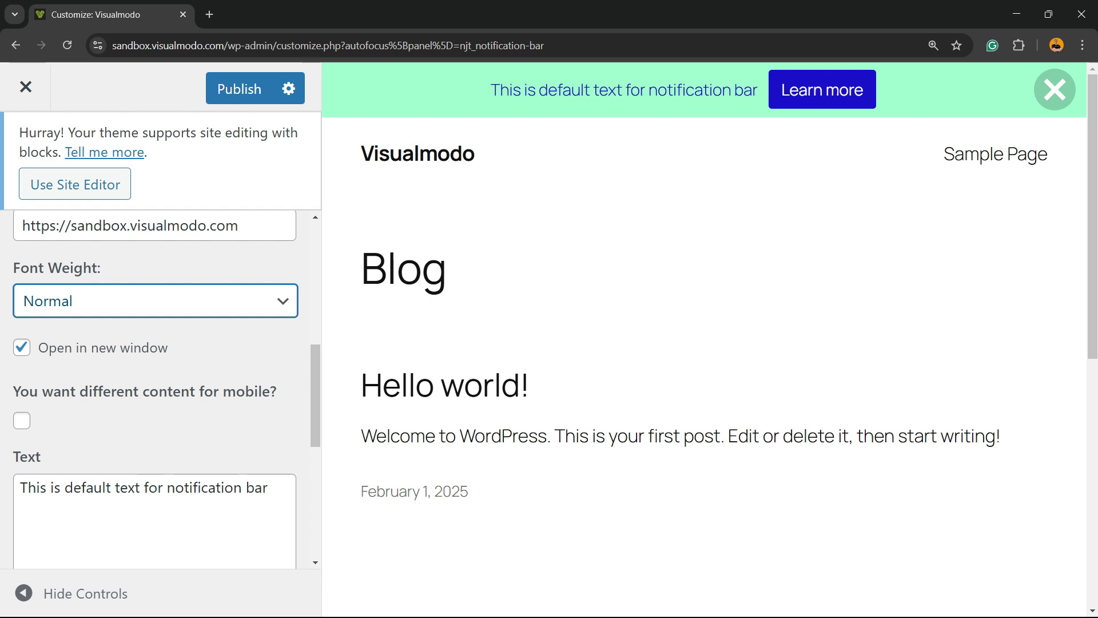
Step: Check the separate mobile content settings and publish the notification bar changes
scroll(154, 389, down, 3)
double_click(155, 344)
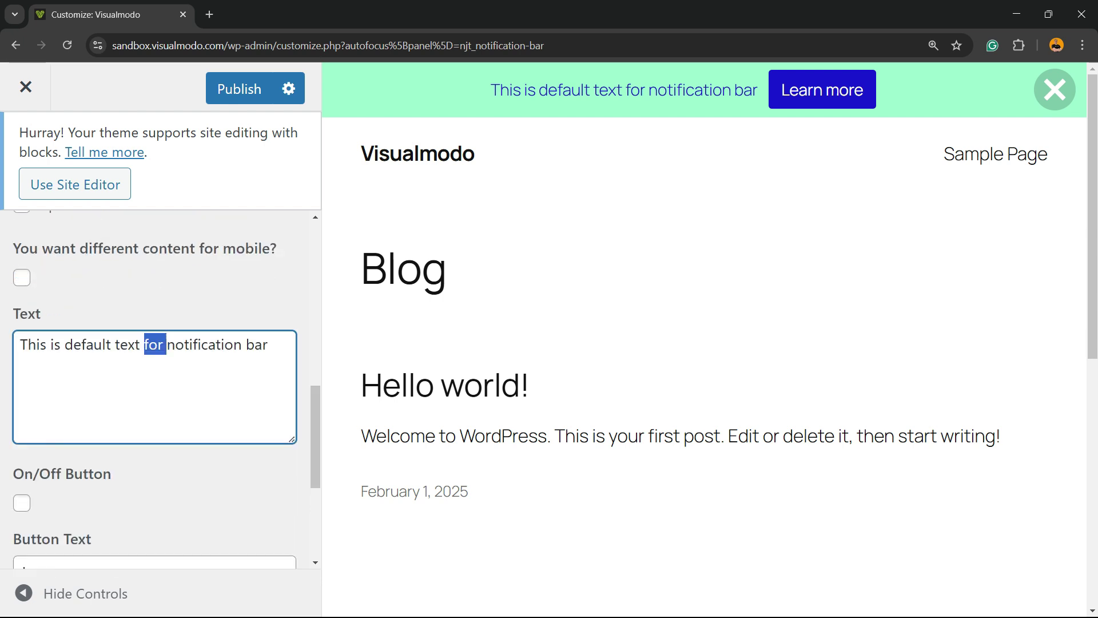
scroll(155, 389, down, 5)
scroll(155, 389, up, 4)
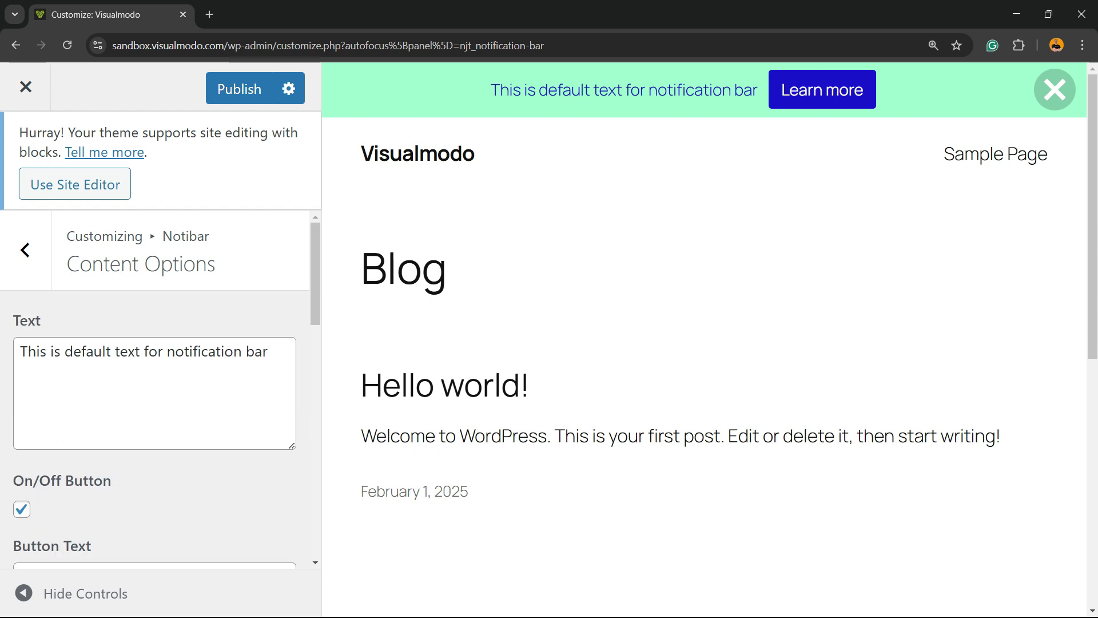
click(239, 88)
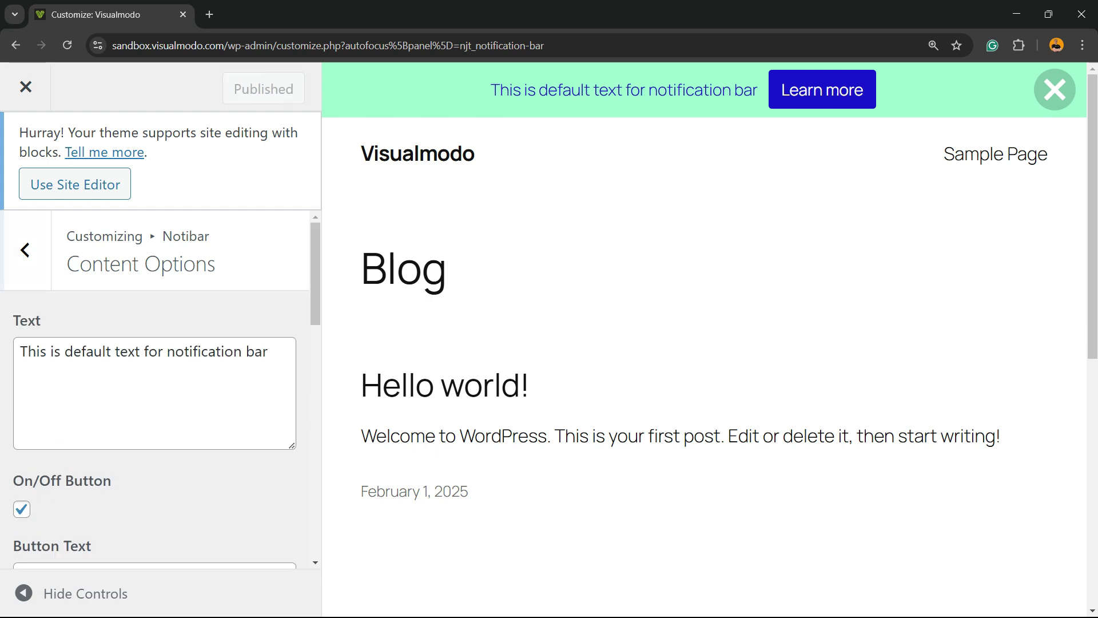
Step: In Notibar's style options, try a 19 px font size for the notification bar and settle on 16 px
click(25, 250)
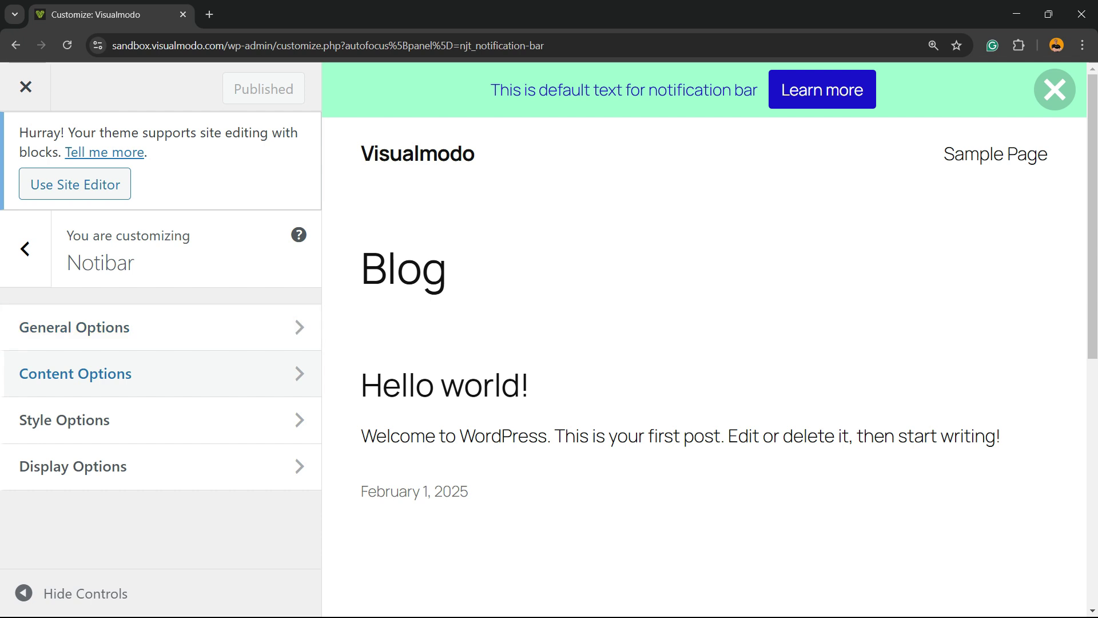
click(64, 420)
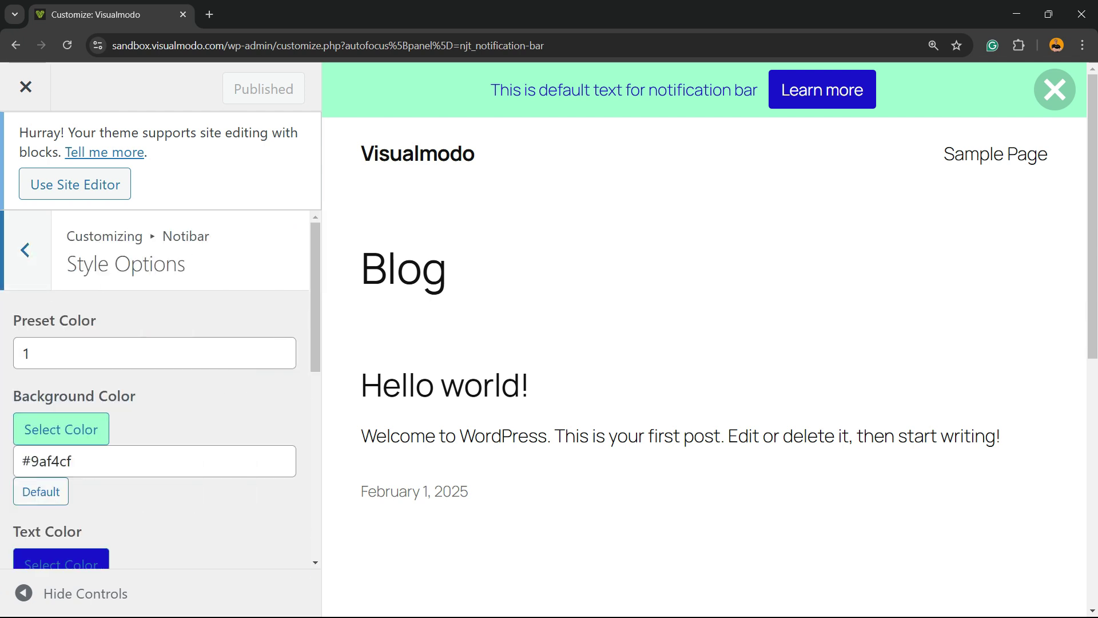
scroll(160, 389, down, 3)
scroll(160, 389, down, 5)
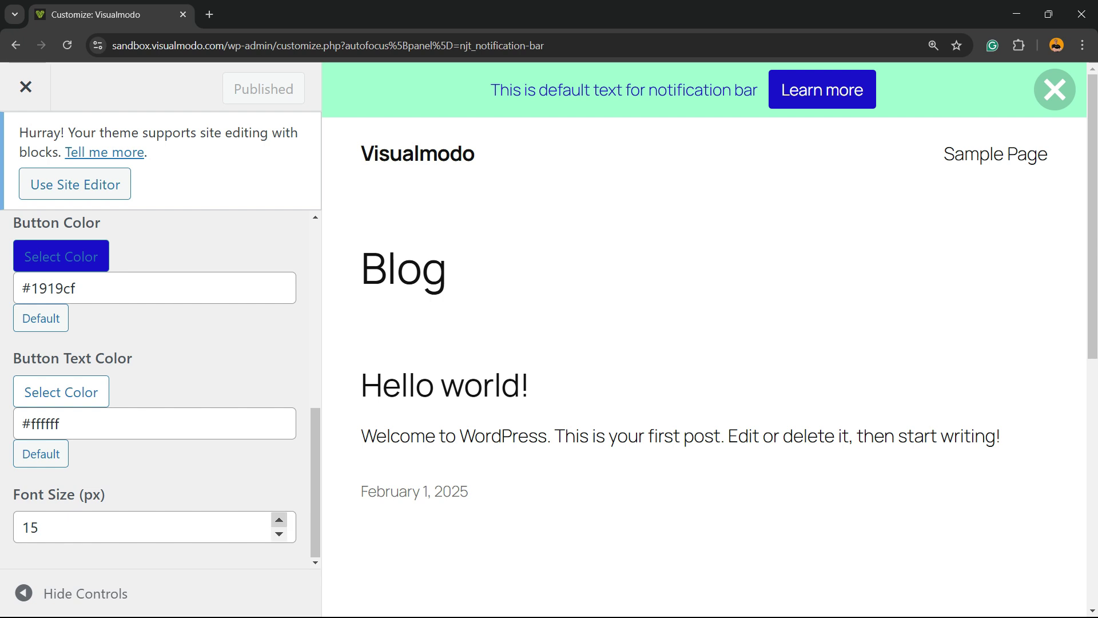
click(279, 519)
click(280, 520)
click(279, 519)
click(279, 520)
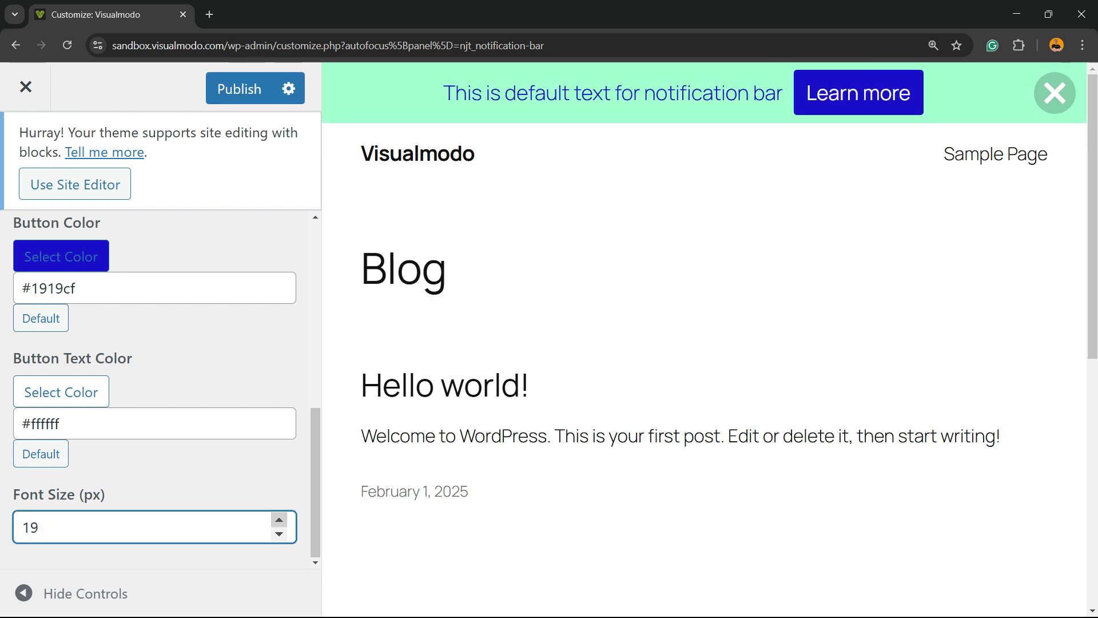
click(279, 534)
click(279, 534)
click(279, 533)
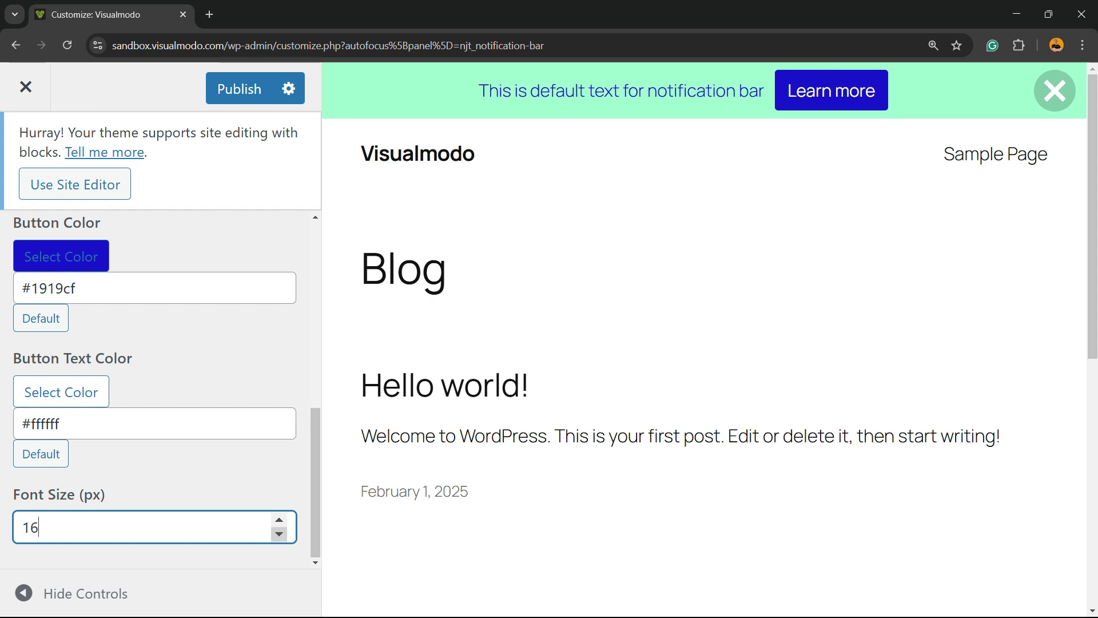
Step: Examine Notibar's display options for devices and pages, and check the choices for displaying the bar on posts
scroll(155, 401, up, 8)
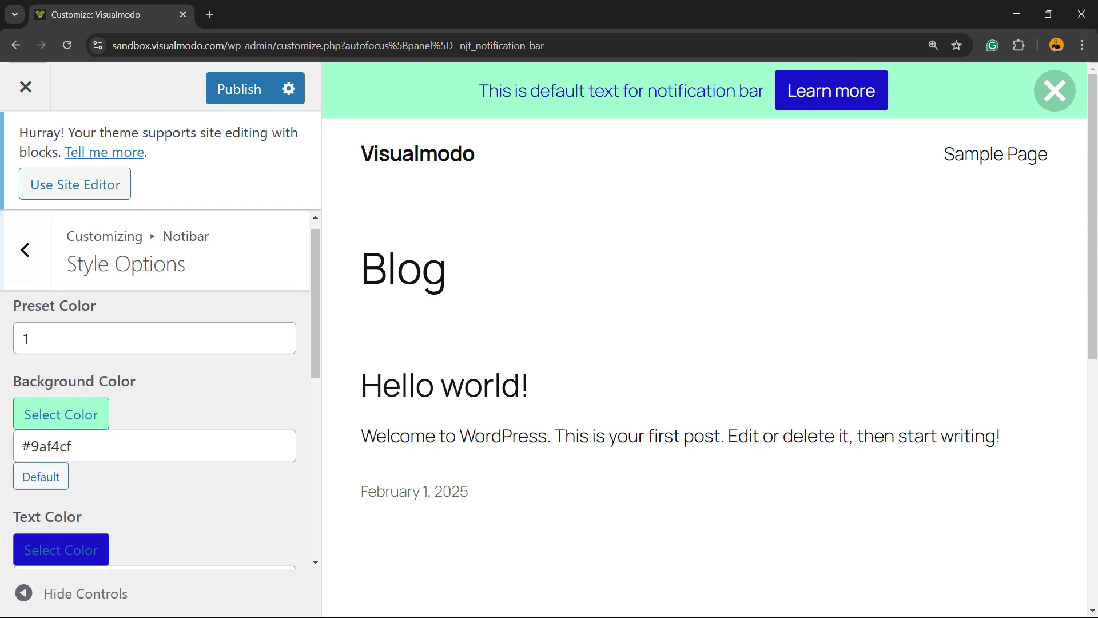
click(25, 250)
click(74, 463)
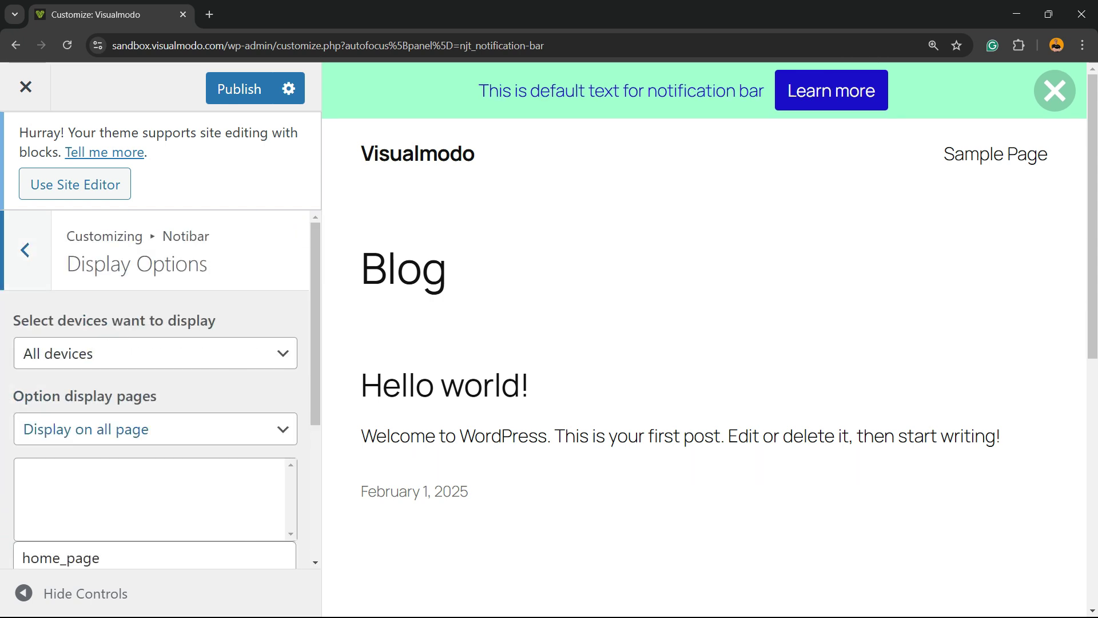
scroll(154, 400, down, 2)
scroll(154, 401, up, 2)
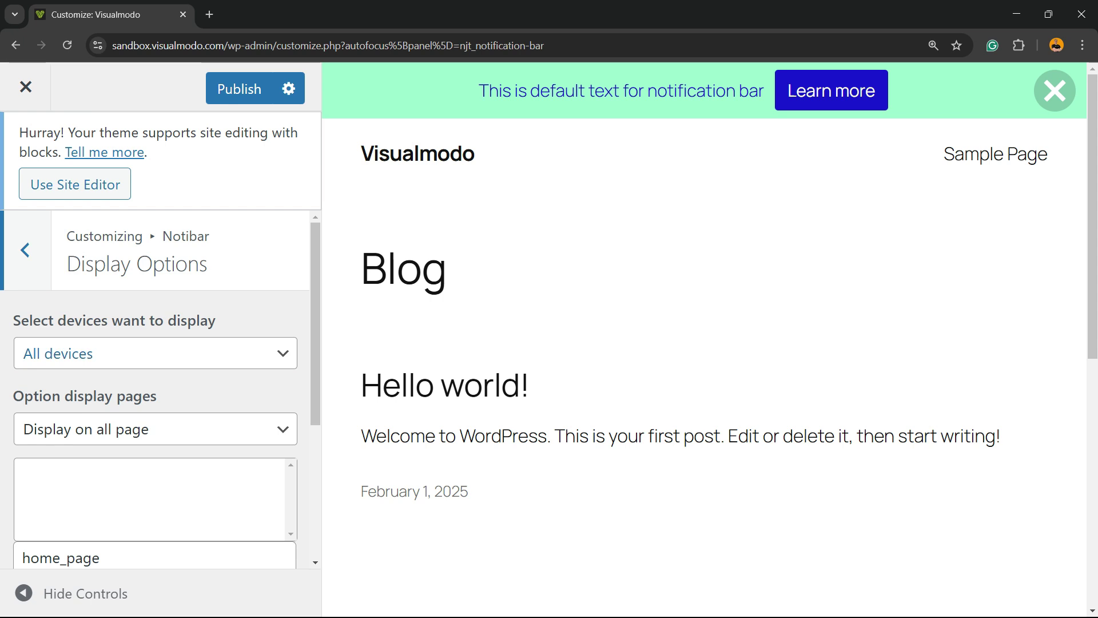
scroll(155, 400, down, 4)
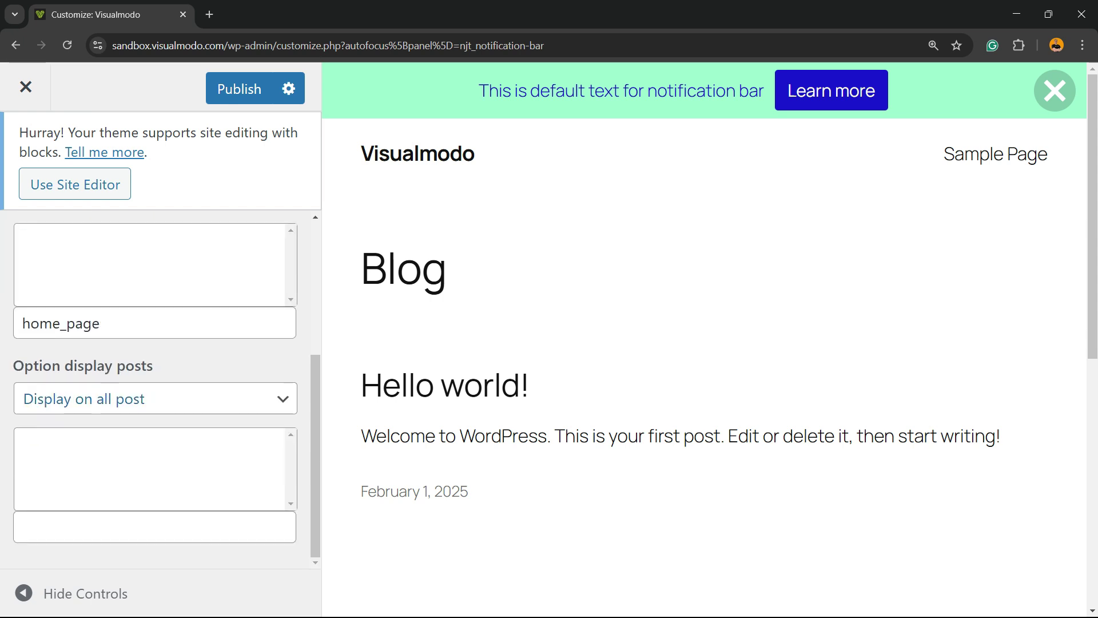
click(154, 398)
click(155, 426)
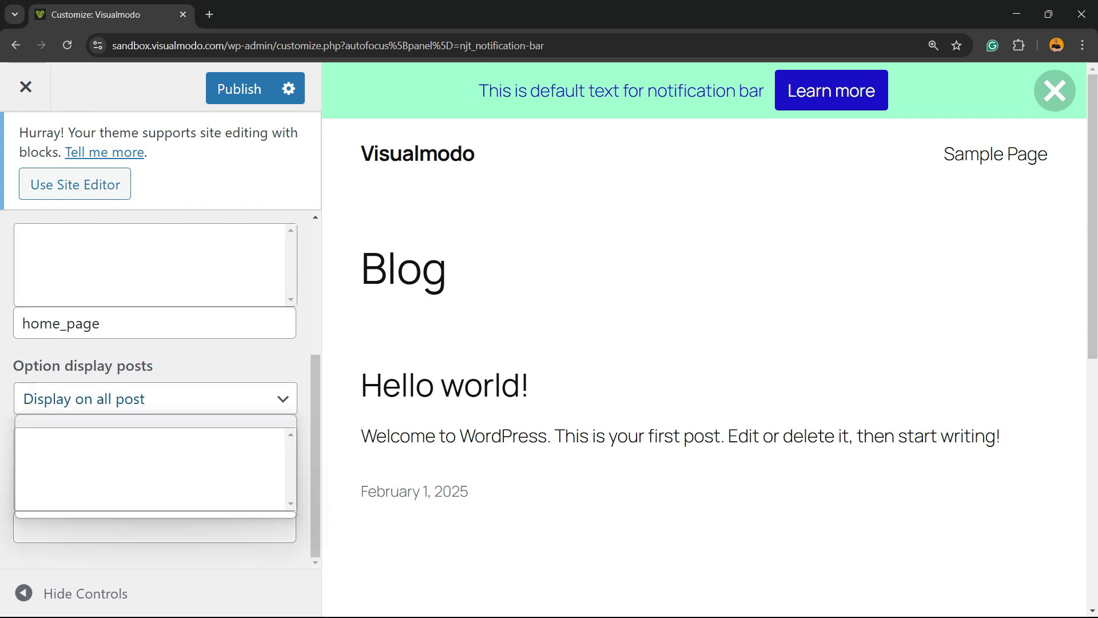
Step: Check the device display choices, keep All devices, and publish the notification bar changes
scroll(154, 426, up, 4)
click(155, 353)
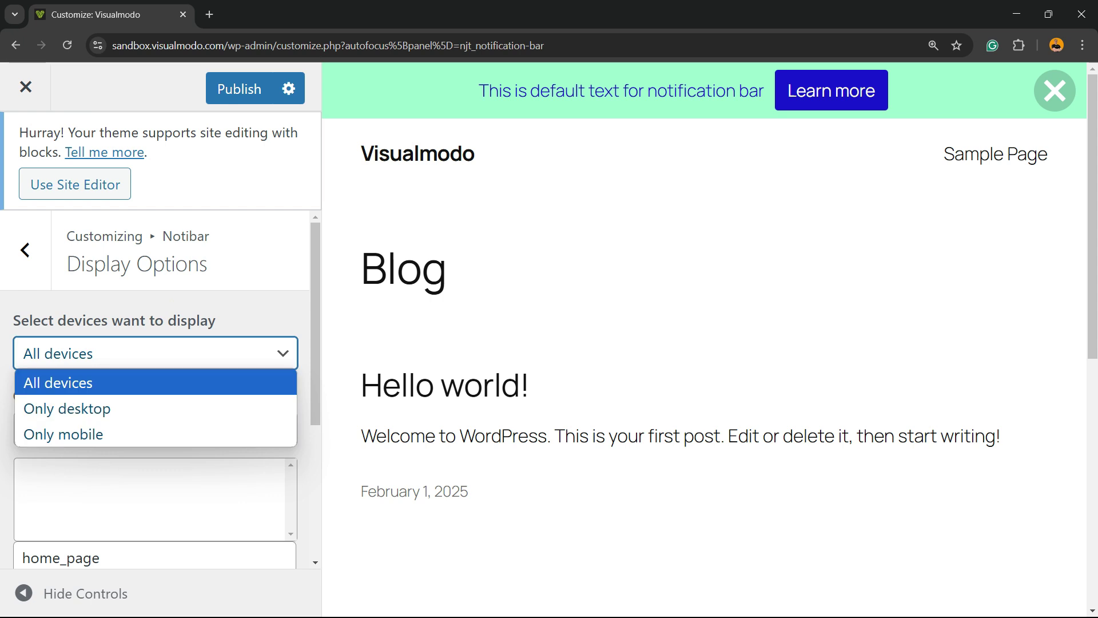
key(Escape)
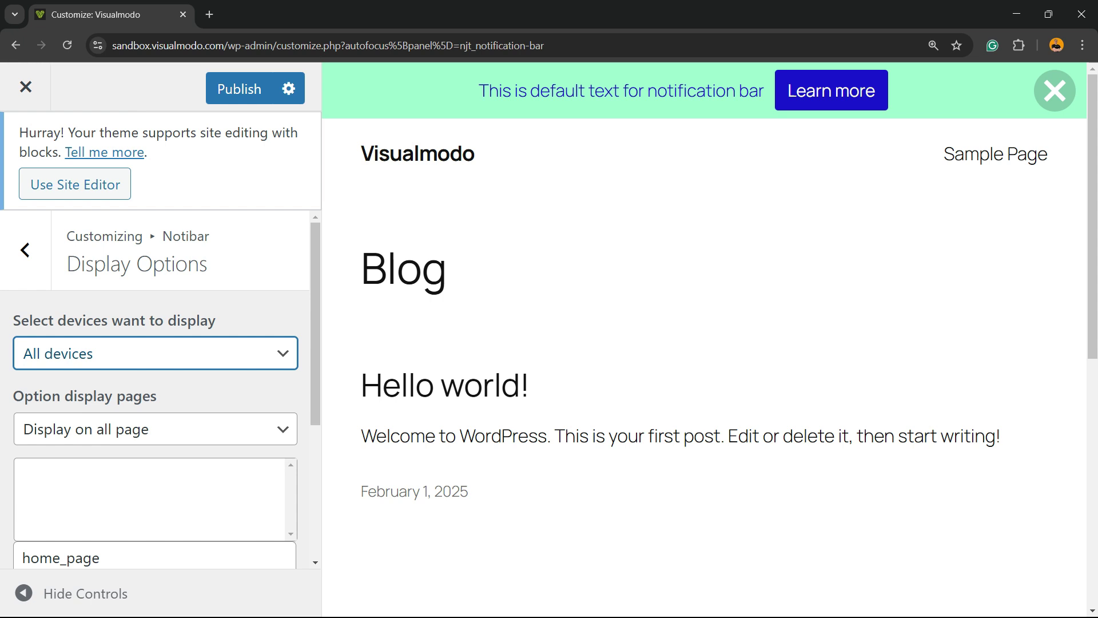
mouse_move(478, 91)
mouse_down()
mouse_move(884, 92)
mouse_move(478, 91)
mouse_up()
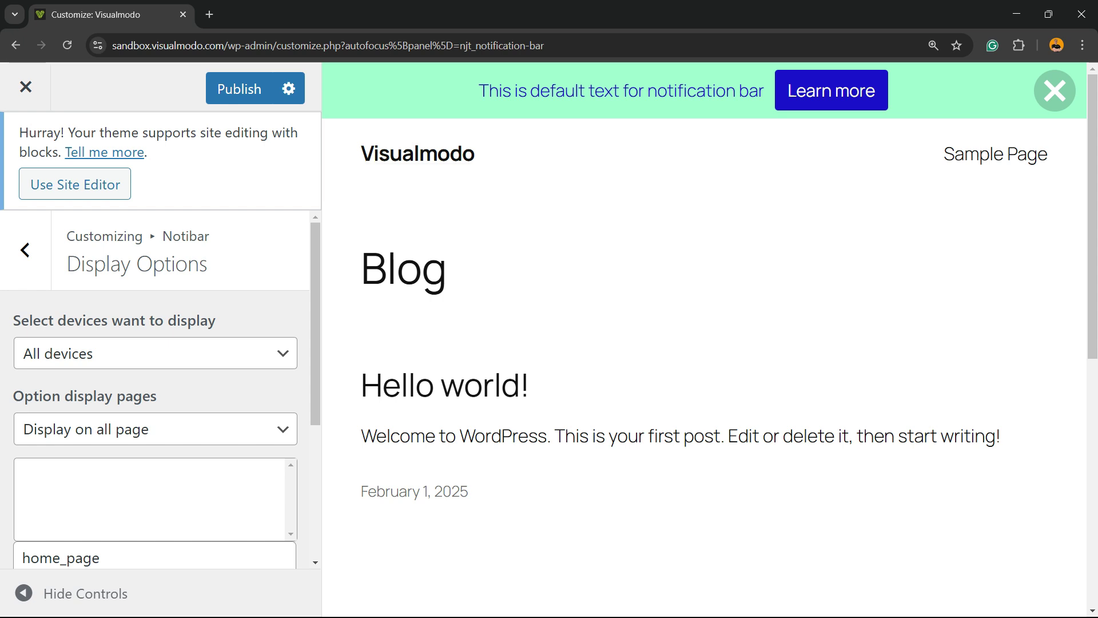
click(239, 89)
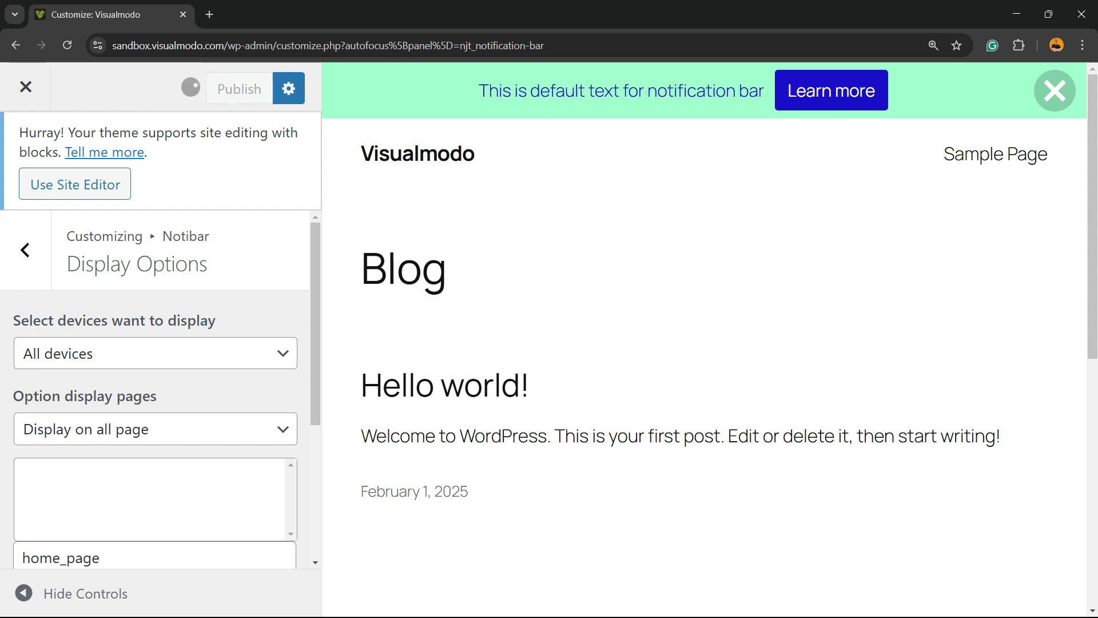